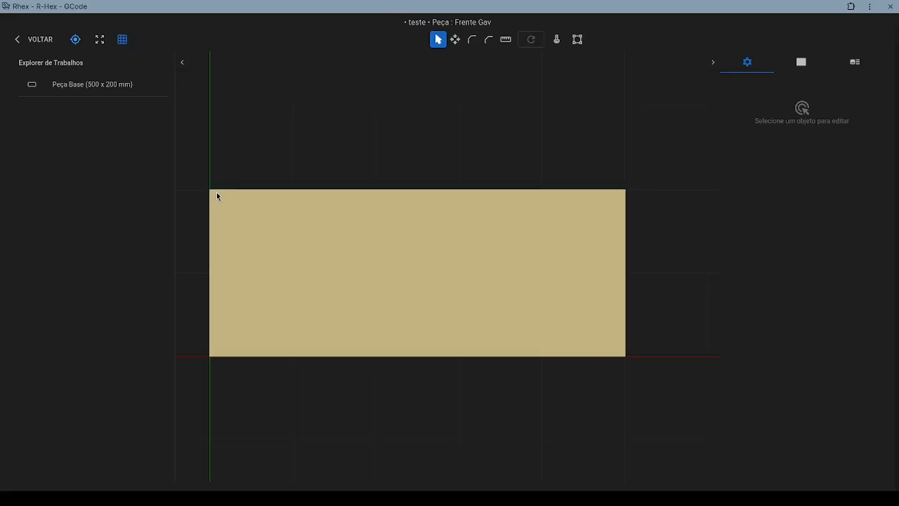
Draw two diagonal lines from one point on the part's top edge, each spanning about 33 mm horizontally, one upward and one downward.
click(577, 40)
click(565, 57)
click(274, 185)
text(6.8)
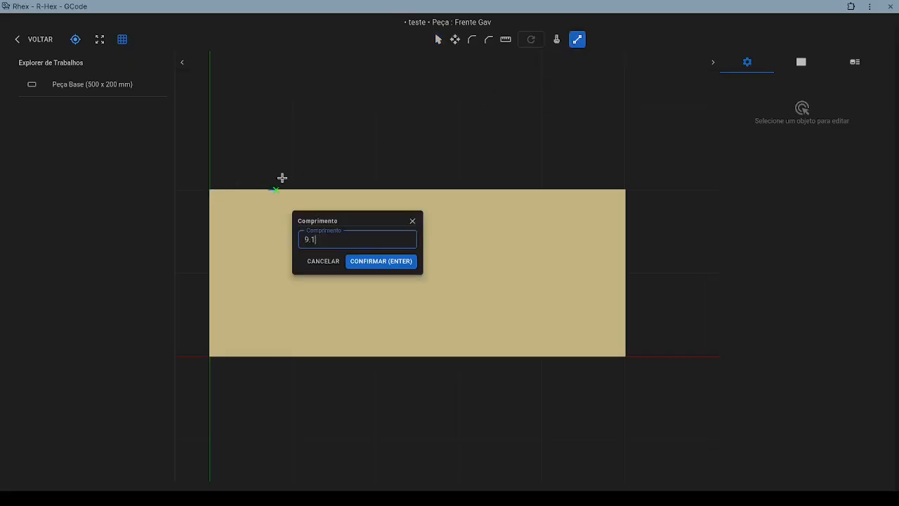
click(296, 167)
key(Escape)
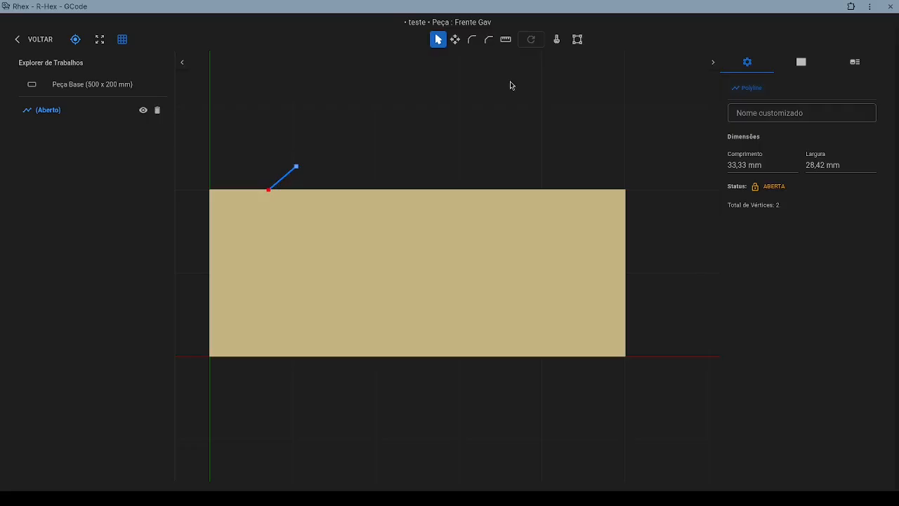
key(l)
click(268, 190)
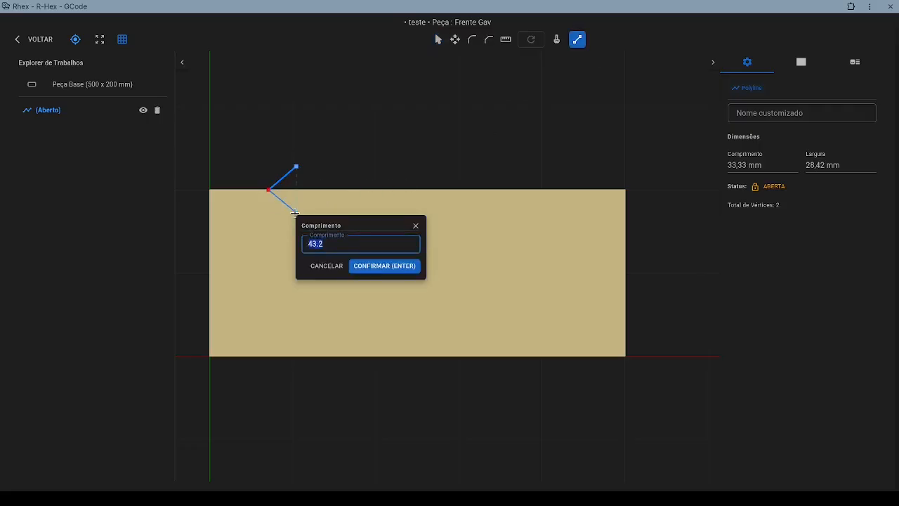
click(296, 212)
key(Escape)
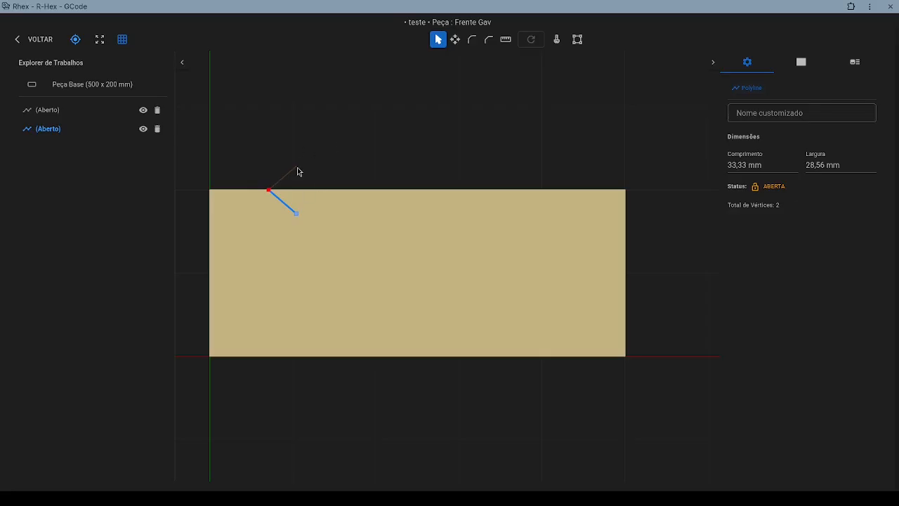
Select both diagonal lines at the part's top edge and delete them.
scroll(293, 289, down, 1)
scroll(295, 208, up, 1)
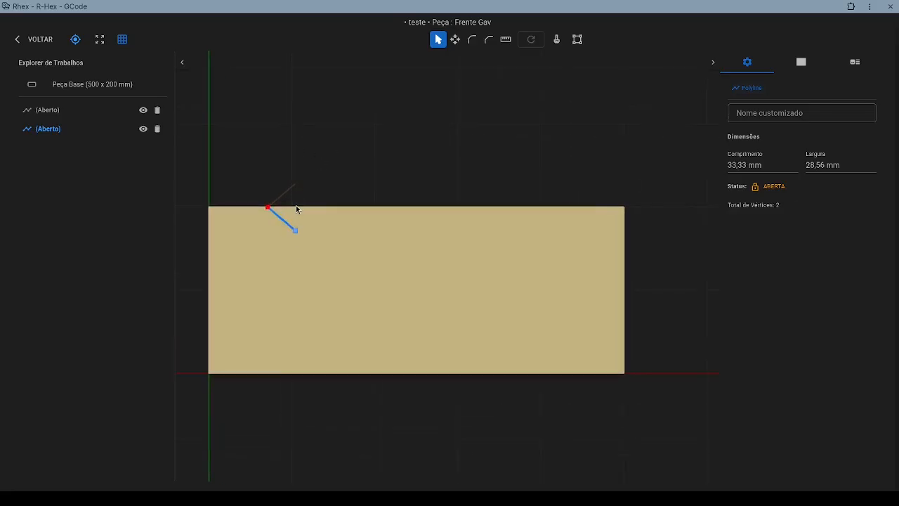
scroll(295, 219, up, 1)
click(273, 191)
scroll(302, 211, down, 1)
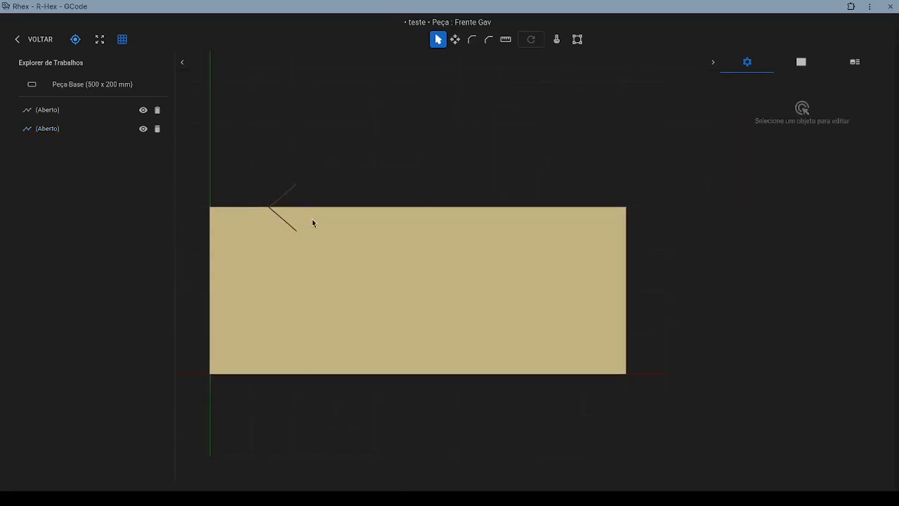
scroll(273, 200, up, 2)
drag(260, 178, 327, 270)
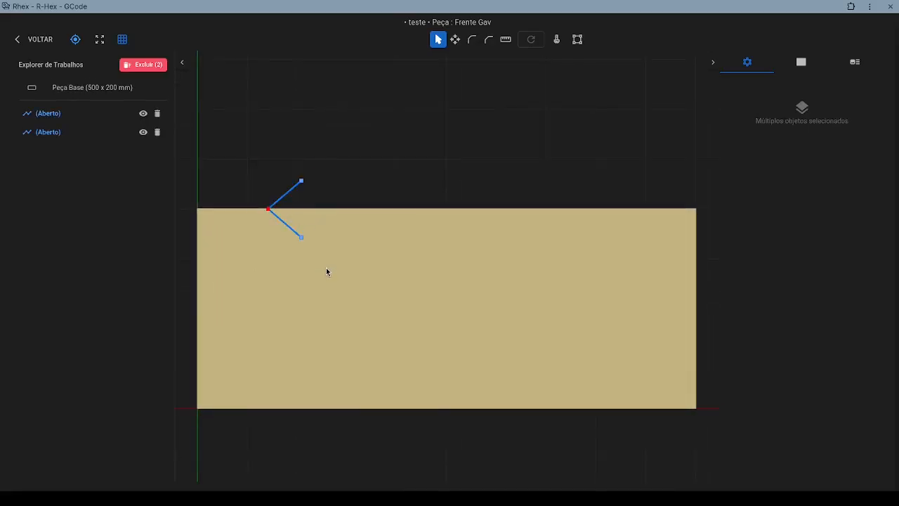
key(Delete)
click(523, 276)
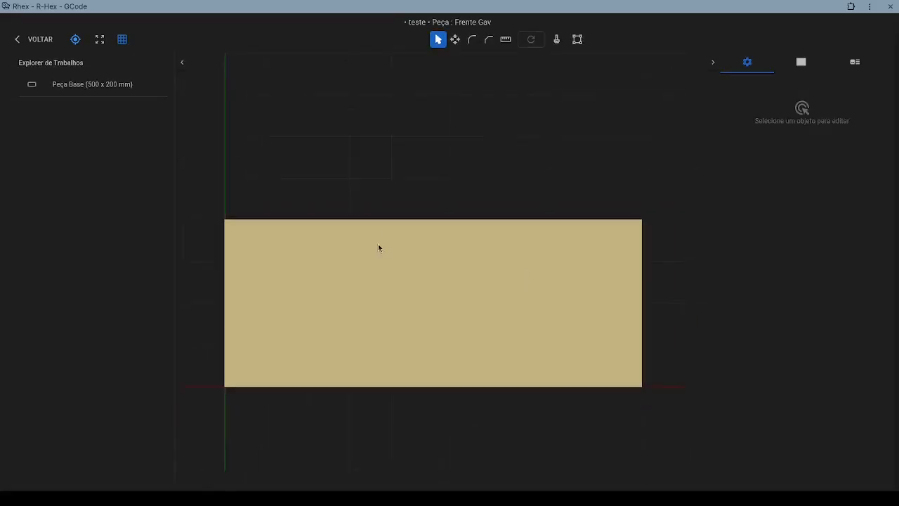
Draw a 500 mm line along the part's full top edge, from corner to corner.
click(577, 39)
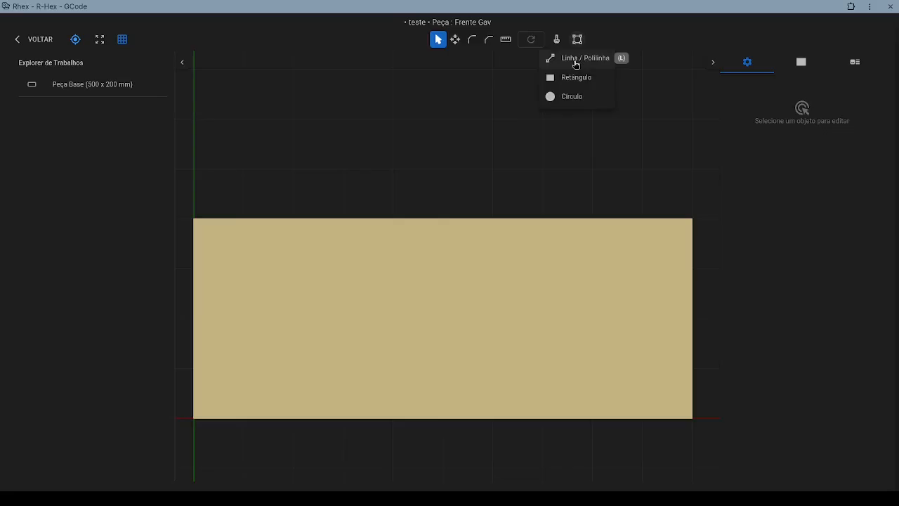
click(575, 59)
click(194, 218)
text(186.4)
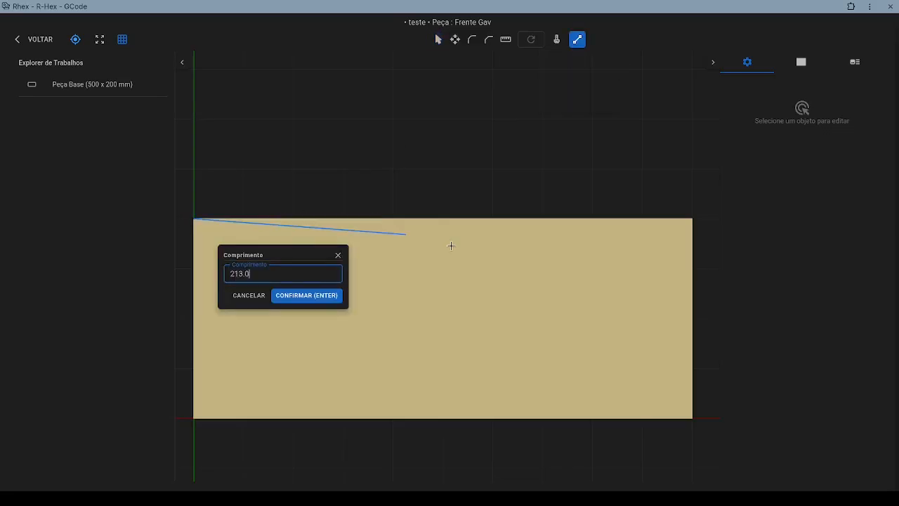
click(691, 219)
key(Escape)
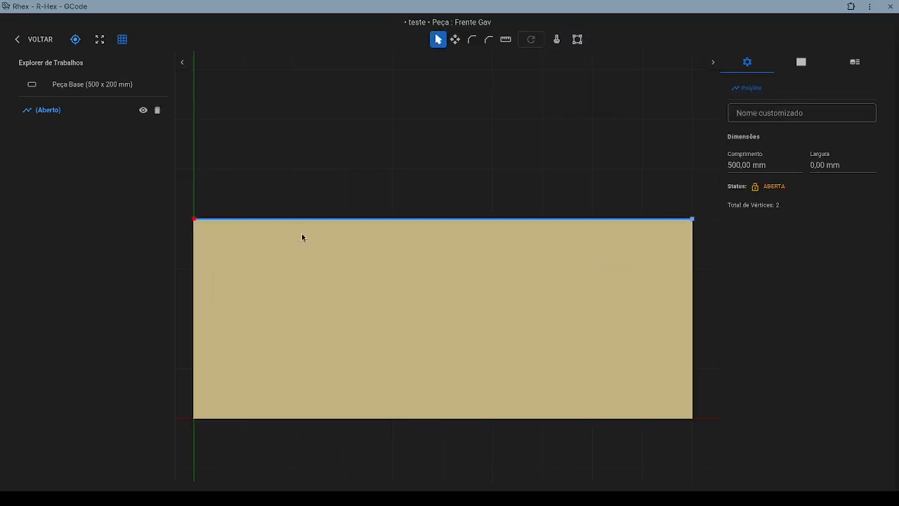
scroll(294, 230, down, 2)
scroll(239, 234, up, 1)
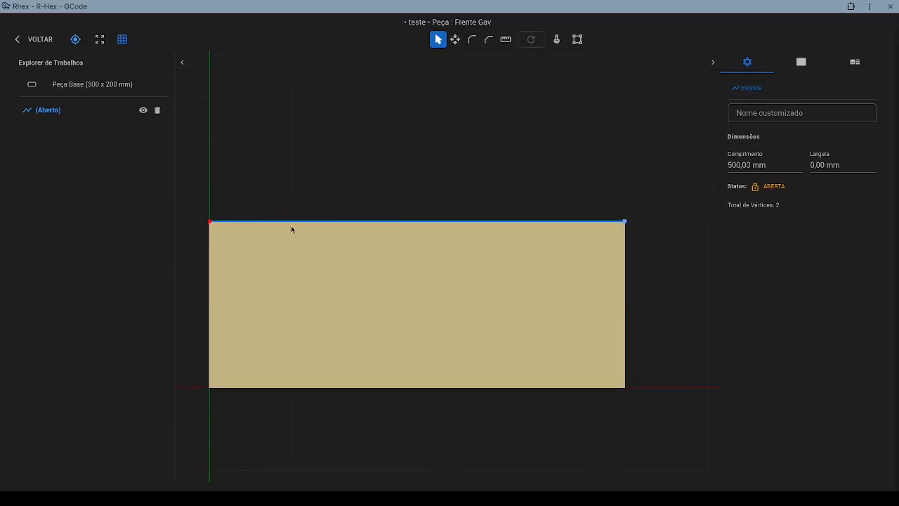
Name the top-edge line Corte_45 and return to the project's parts list.
click(765, 115)
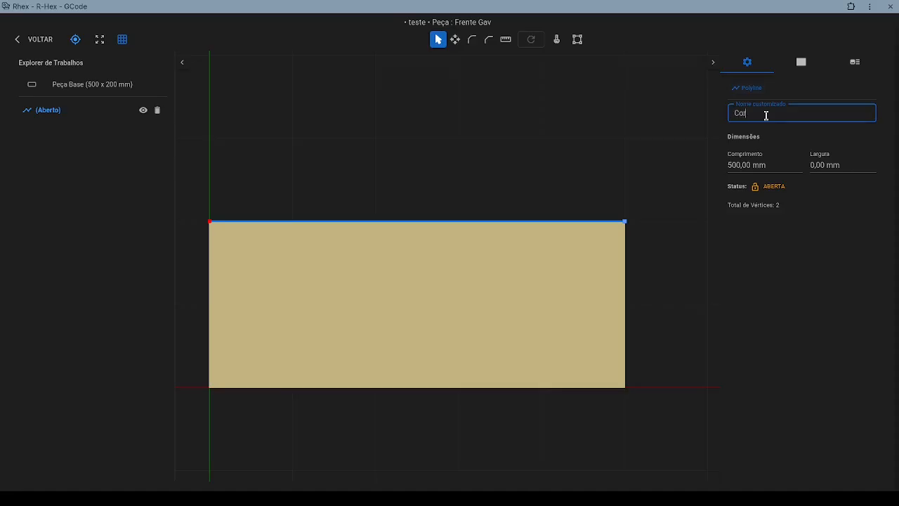
text(Corte_45)
key(Return)
click(545, 194)
click(89, 110)
click(308, 161)
click(36, 39)
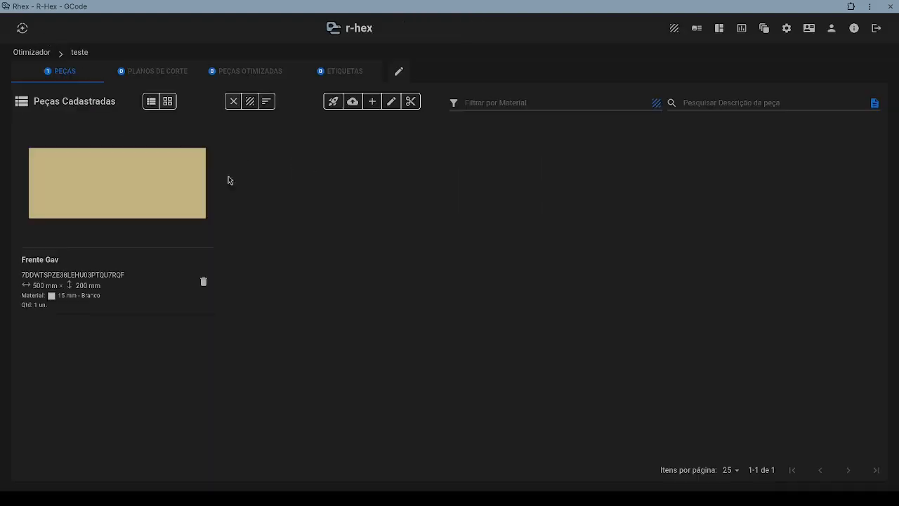
Start optimizing the registered parts with Router A as the machine and review the trim and leftover settings.
click(333, 102)
click(362, 204)
scroll(349, 237, down, 5)
click(302, 235)
scroll(299, 274, down, 3)
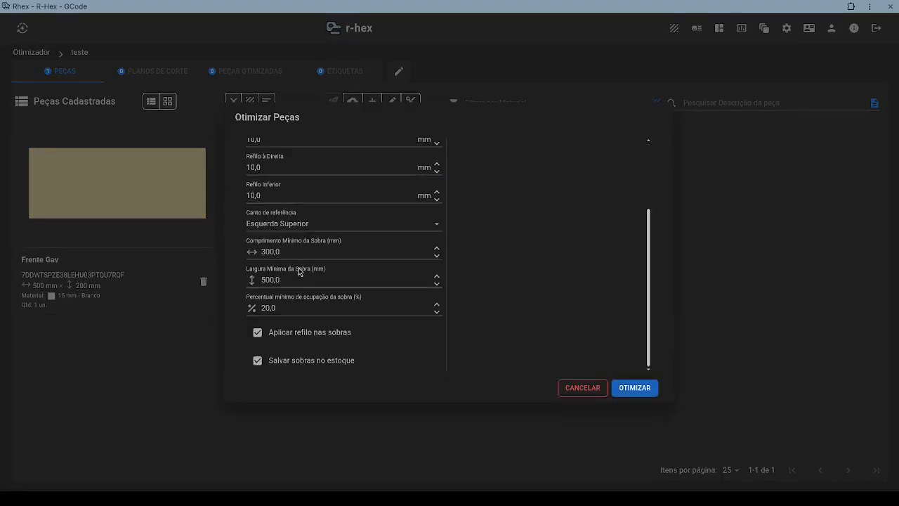
scroll(309, 263, up, 3)
scroll(306, 288, down, 3)
scroll(285, 309, up, 1)
scroll(285, 309, up, 3)
Set the spacing between parts to 25 mm and run the optimization.
click(283, 181)
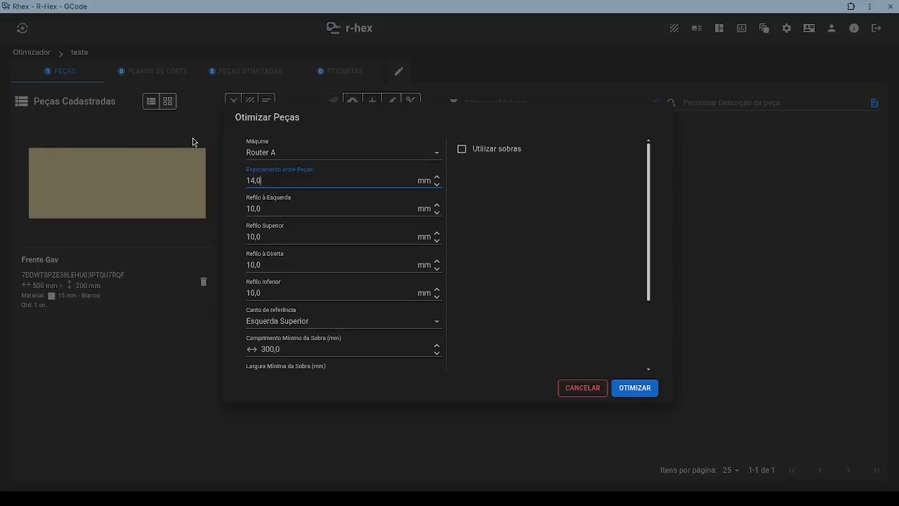
key(ctrl+a)
text(25)
click(637, 389)
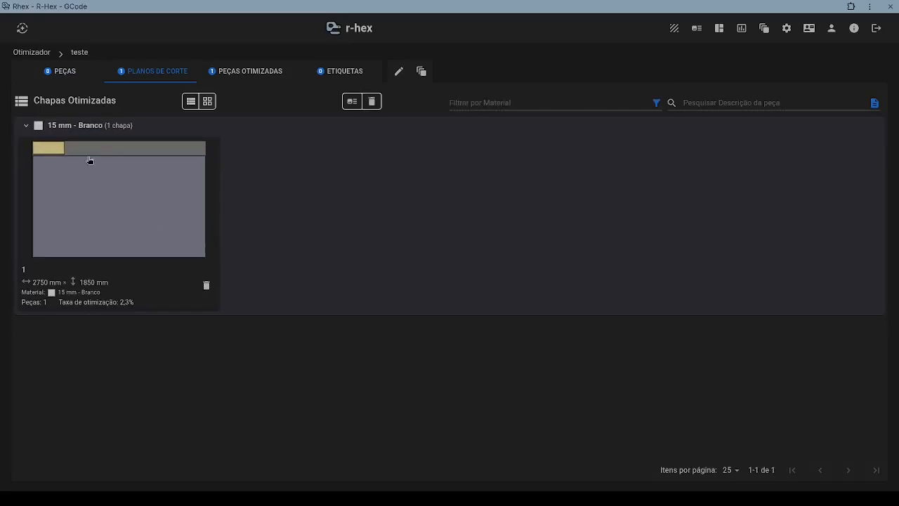
Check the layout of the optimized 15 mm Branco sheet and open the project's machining layer configuration.
click(90, 157)
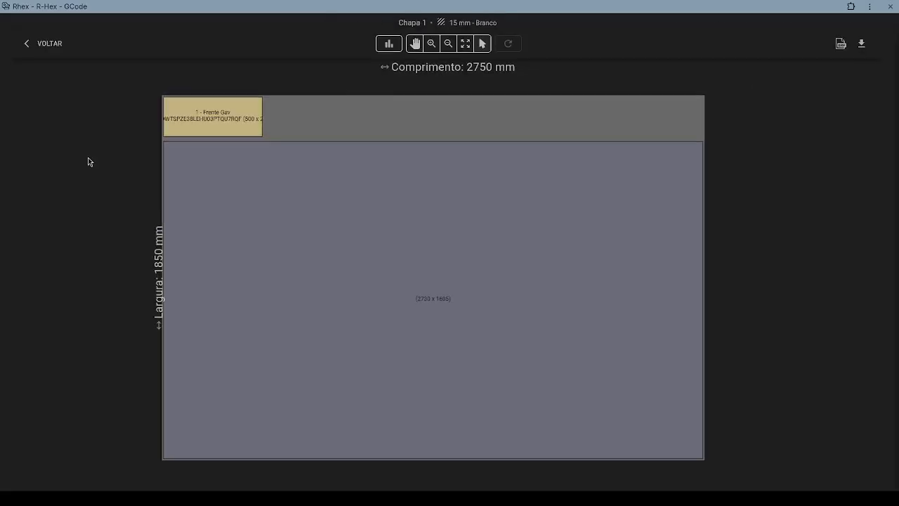
click(49, 47)
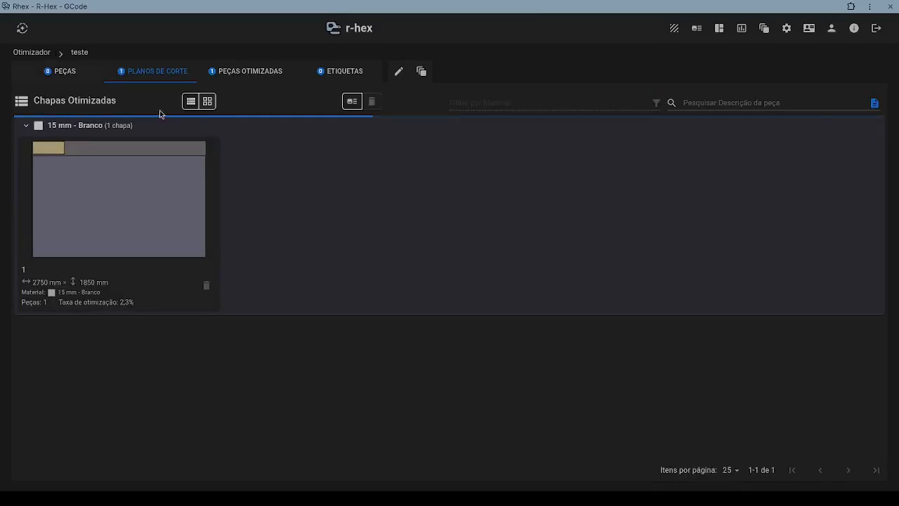
click(422, 72)
click(532, 278)
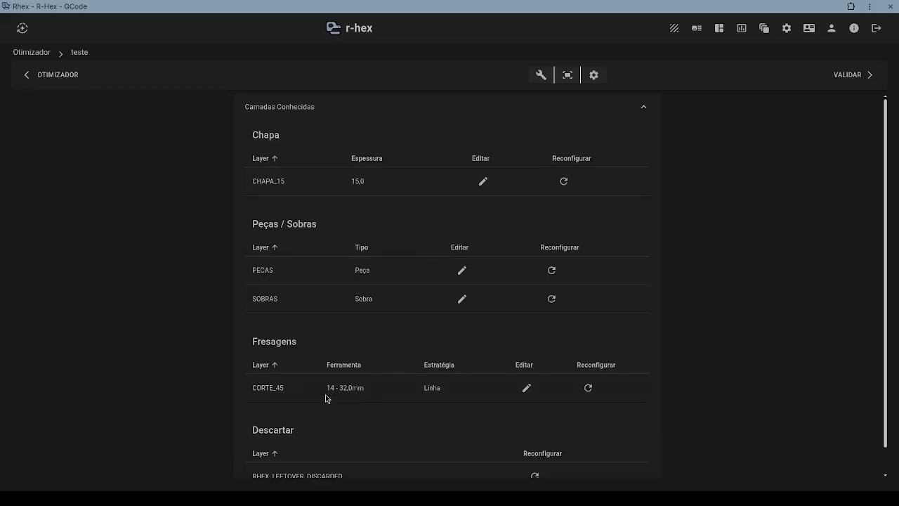
Start reconfiguring the CORTE_45 milling layer and check its line on the sheet preview.
scroll(326, 399, down, 1)
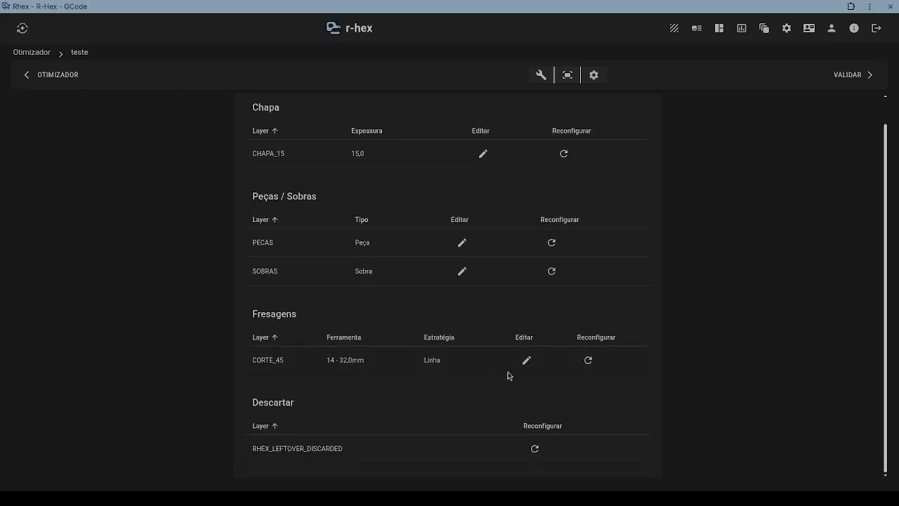
click(526, 359)
click(430, 339)
click(587, 362)
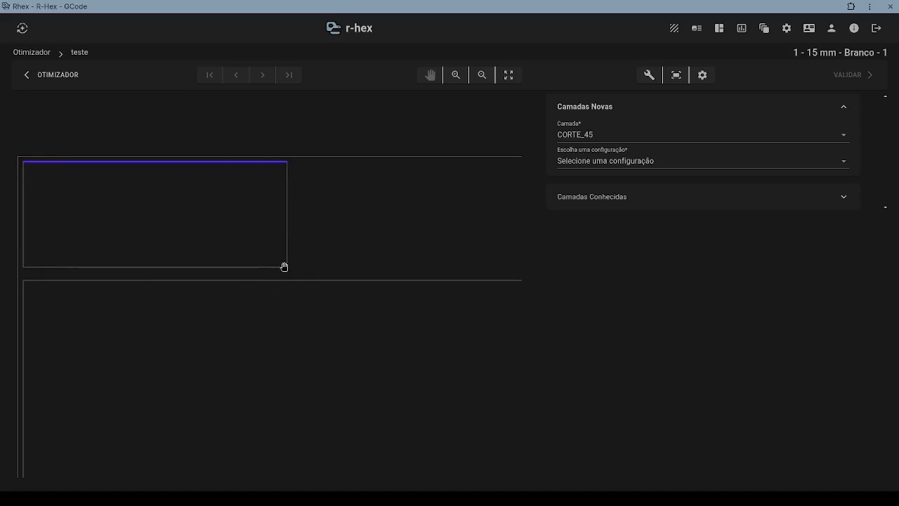
scroll(126, 175, down, 2)
scroll(16, 147, up, 5)
scroll(62, 357, down, 2)
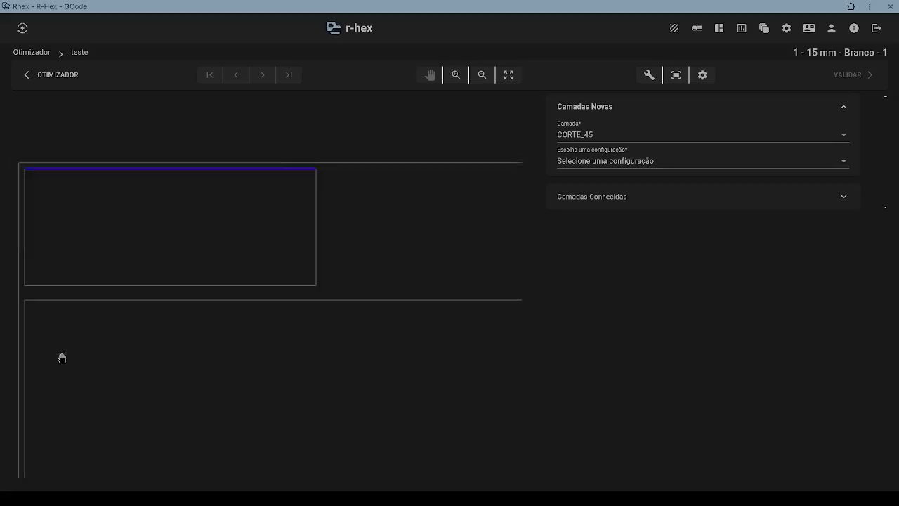
Configure CORTE_45 as Fresagem that passes through the material in Z, using tool 14 - Vbit 32.
click(588, 162)
click(621, 271)
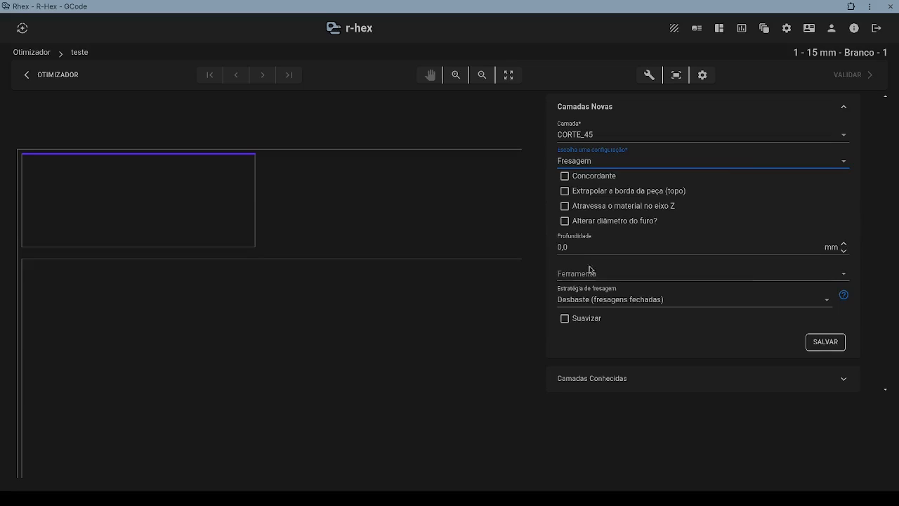
click(565, 205)
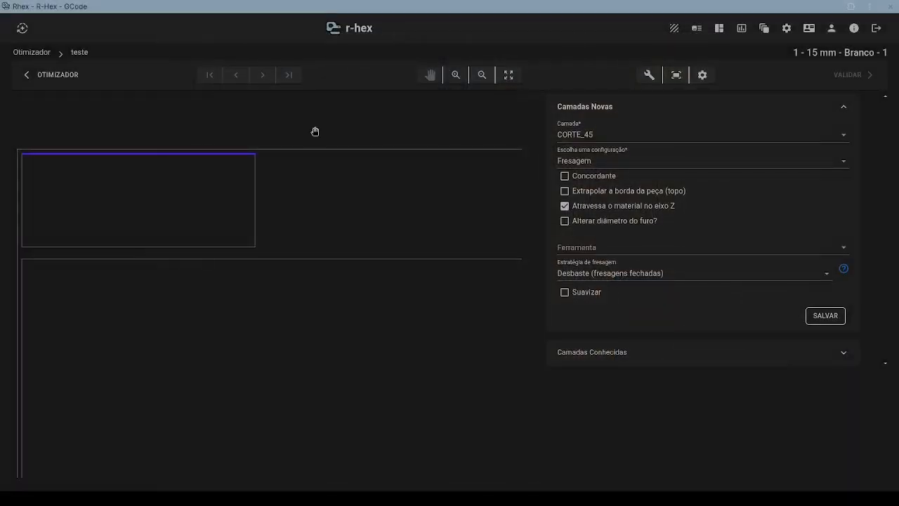
click(611, 249)
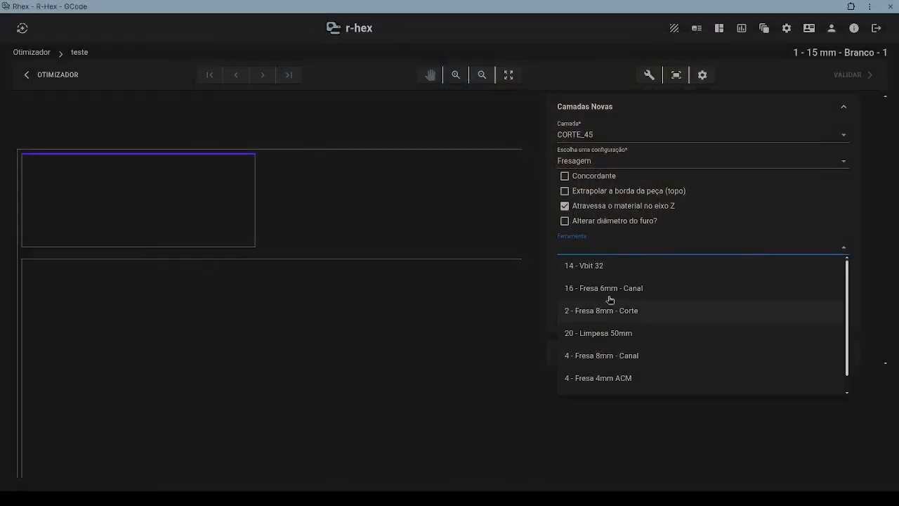
click(604, 271)
Set the CORTE_45 milling strategy to Linha, check the strategy diagrams and save the layer configuration.
click(562, 274)
click(582, 292)
mouse_move(843, 269)
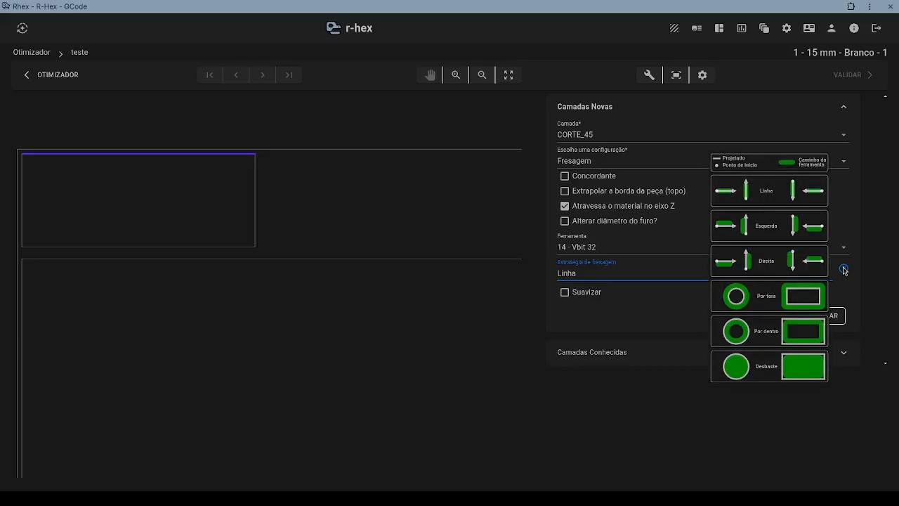
scroll(295, 148, up, 6)
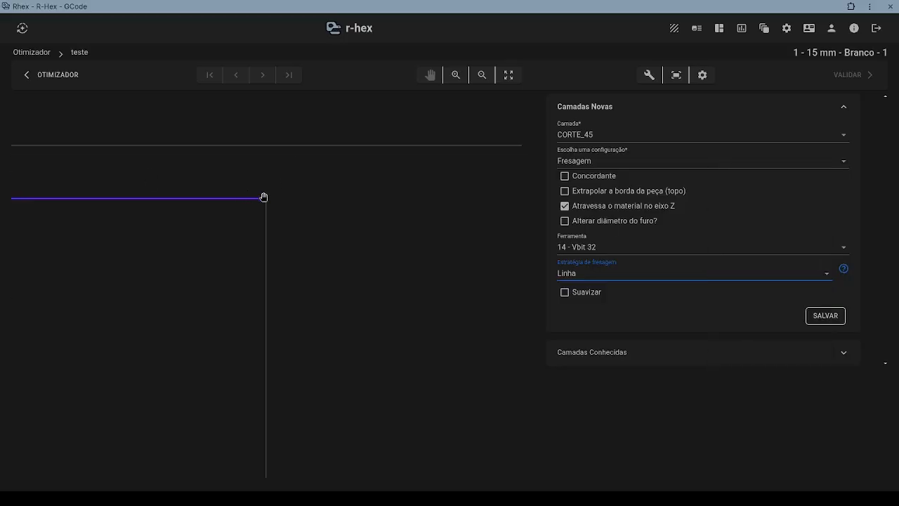
scroll(342, 205, down, 4)
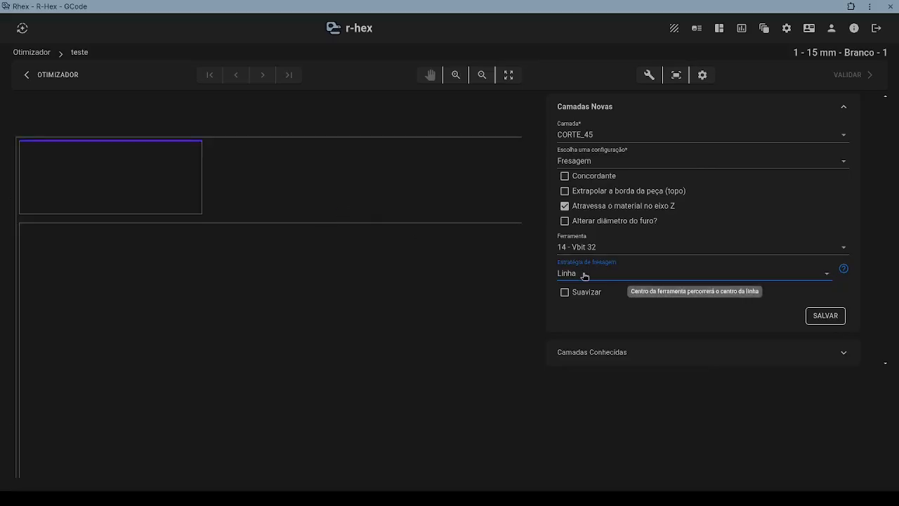
click(823, 315)
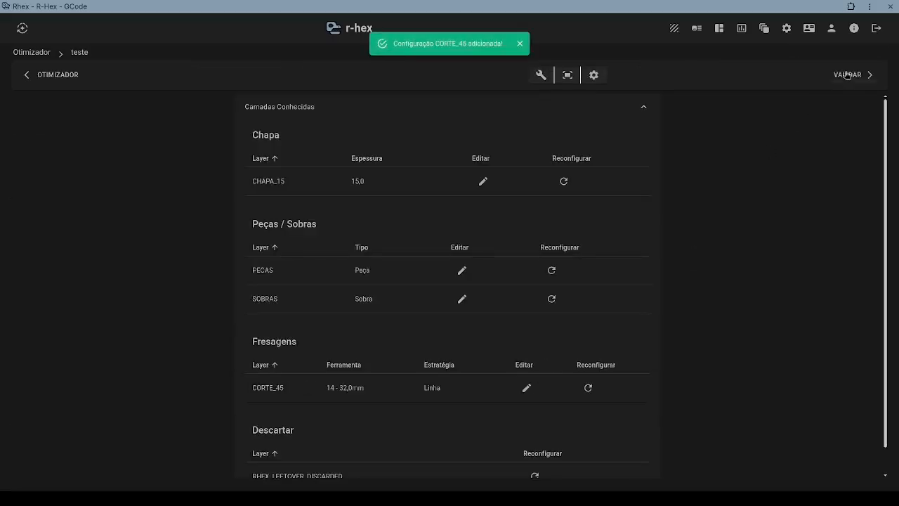
Validate the configured layers and inspect the CORTE_45 toolpath along the part's edge on the sheet.
click(850, 74)
click(205, 217)
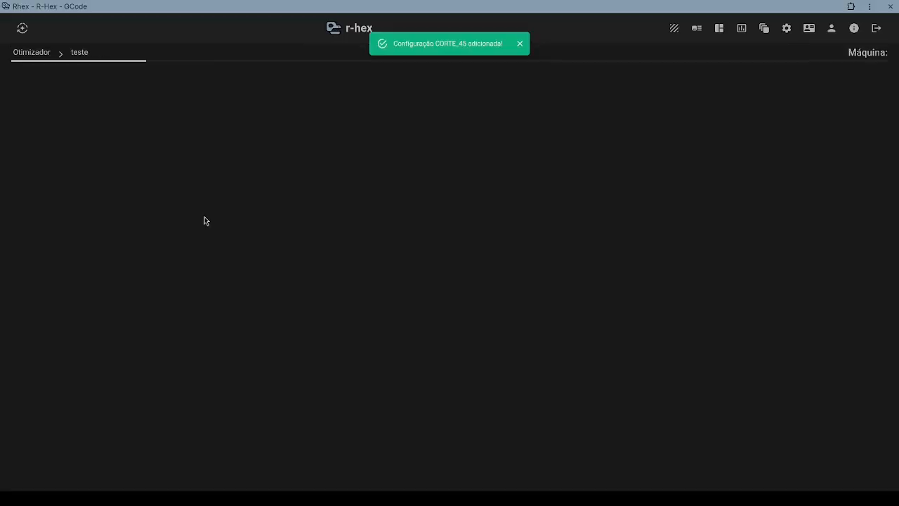
scroll(143, 453, up, 5)
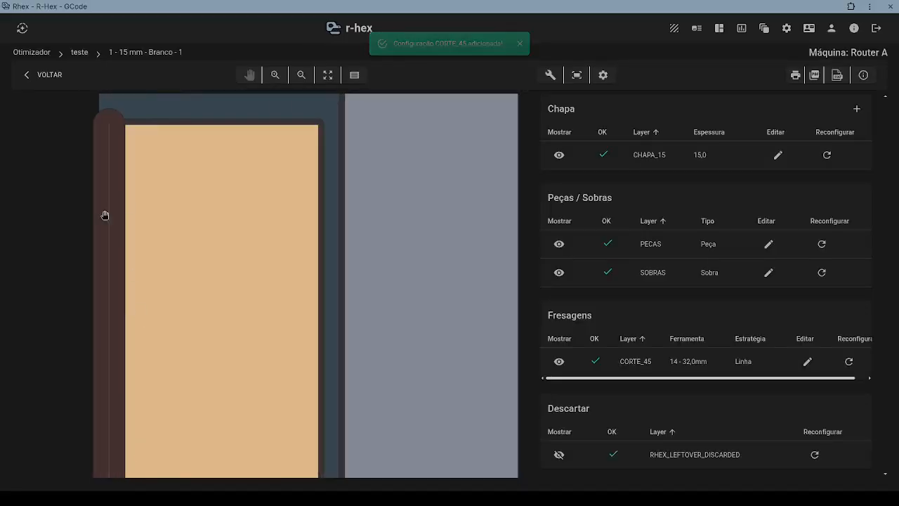
scroll(123, 375, down, 3)
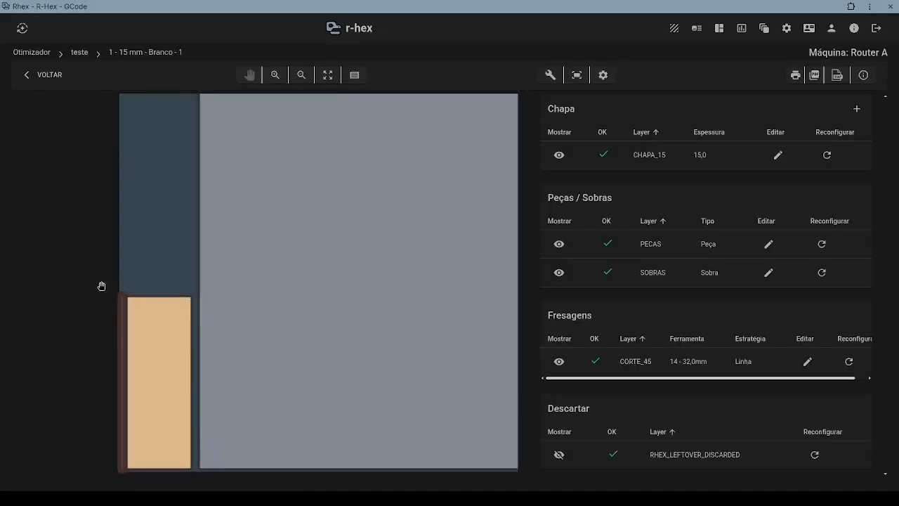
scroll(180, 271, down, 2)
scroll(179, 413, up, 4)
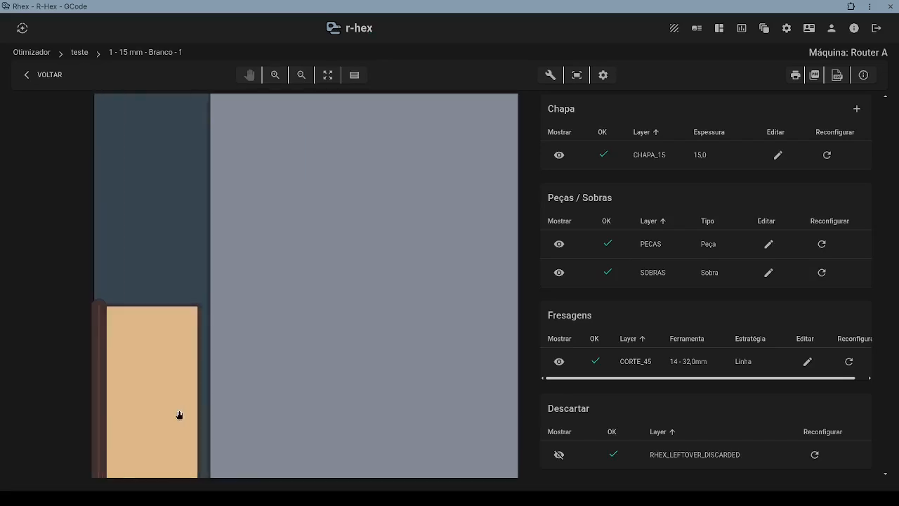
scroll(198, 344, down, 2)
scroll(187, 395, down, 2)
scroll(125, 375, up, 2)
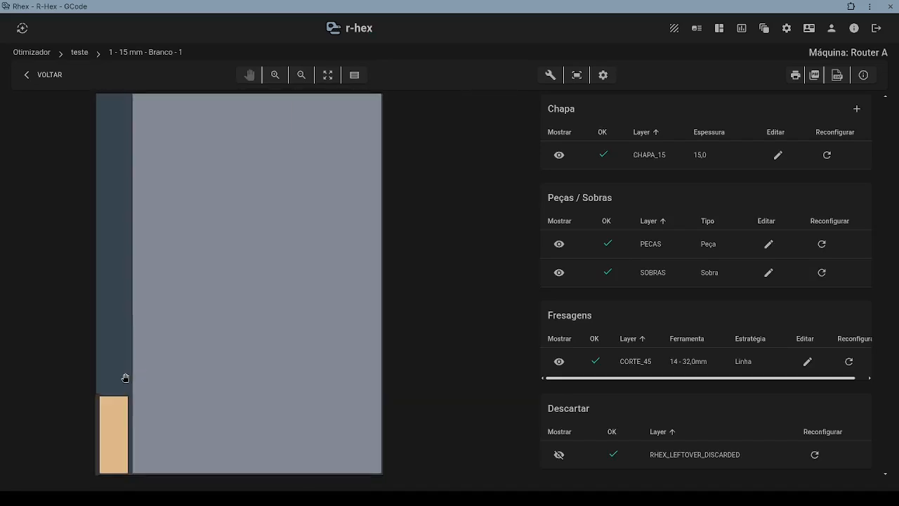
Return to the registered parts of the teste batch and show them as a list.
scroll(124, 389, down, 1)
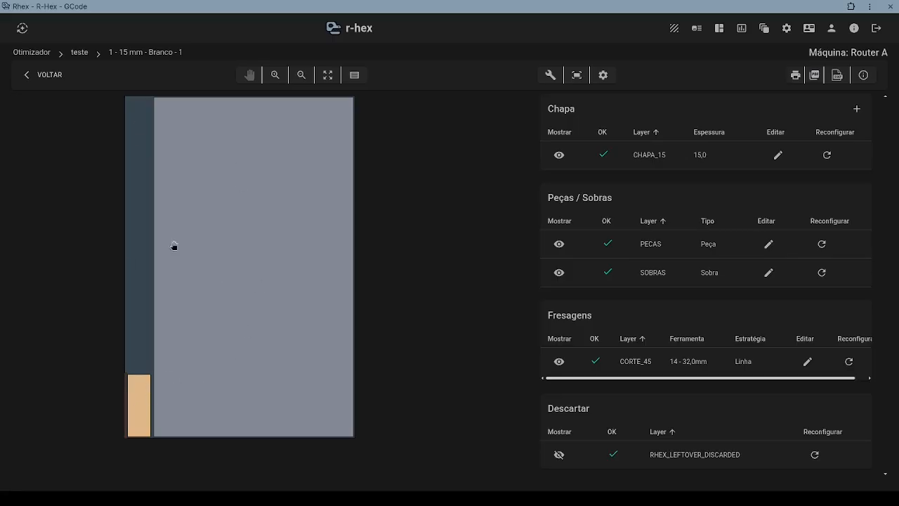
scroll(193, 400, up, 1)
scroll(157, 281, down, 2)
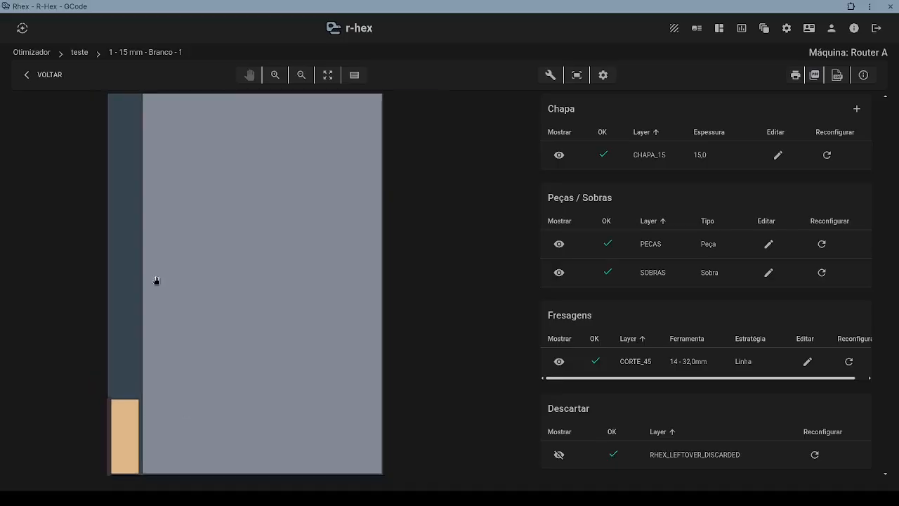
click(50, 74)
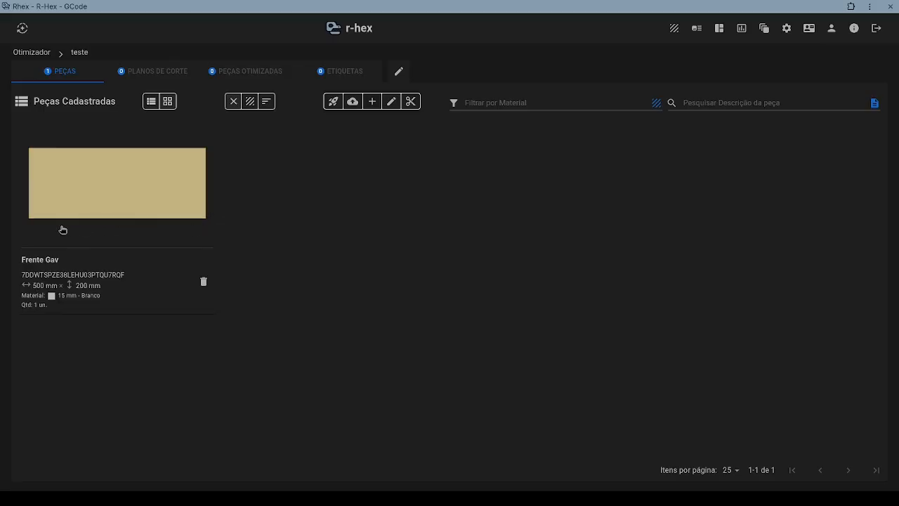
click(152, 103)
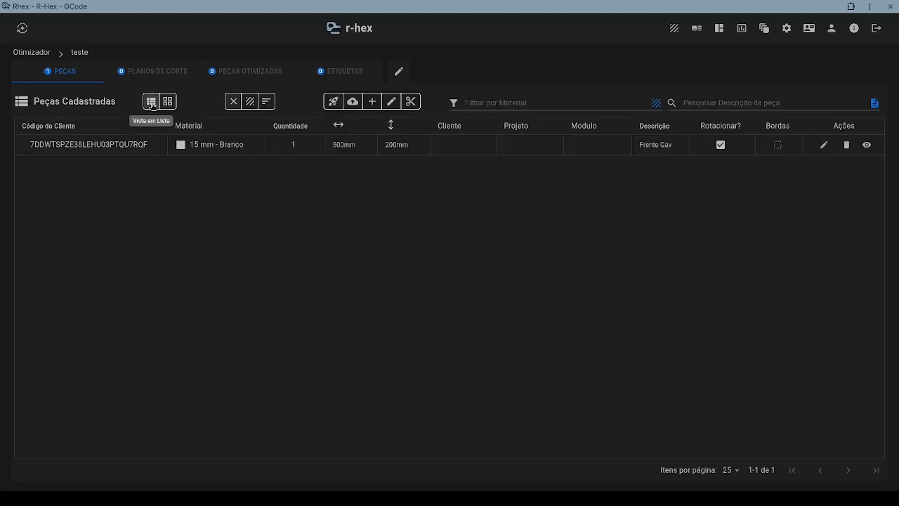
Set the Frente Gav part's length to 550 mm and width to 250 mm, and save the changes.
click(825, 145)
click(332, 241)
double_click(403, 219)
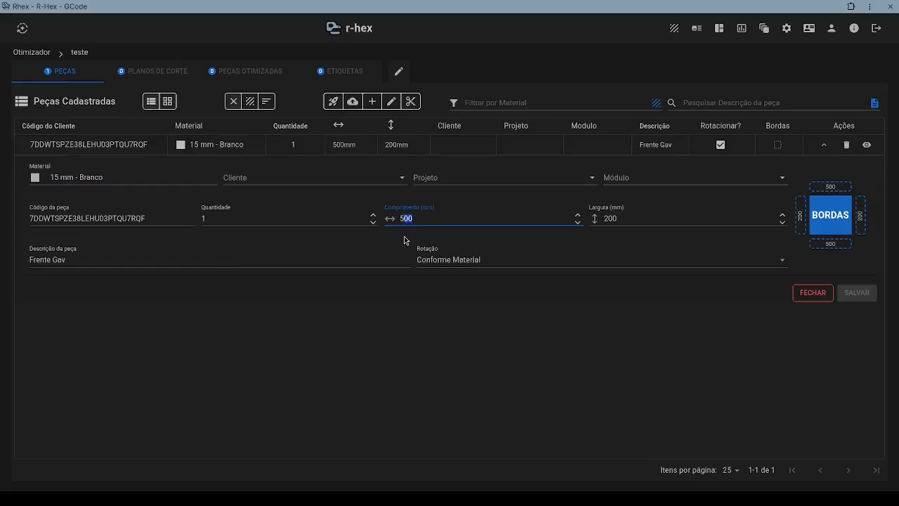
text(0)
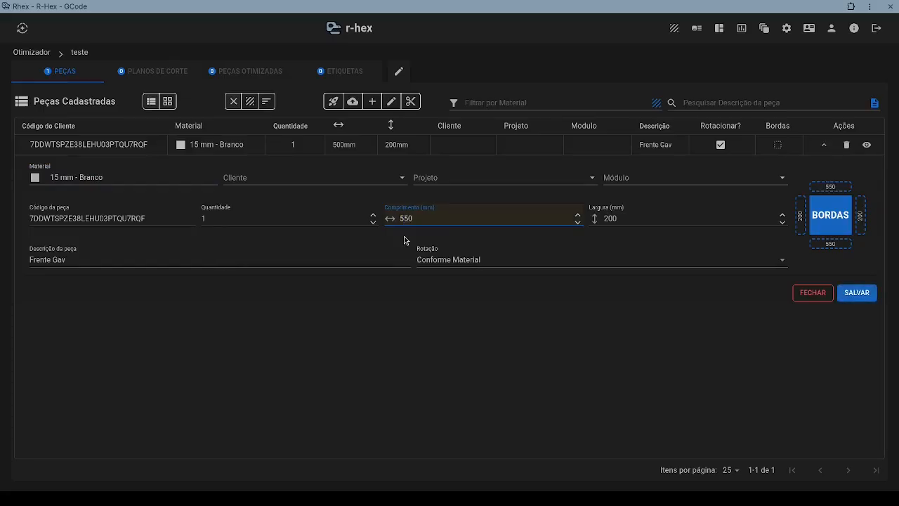
click(611, 218)
text(50)
click(855, 295)
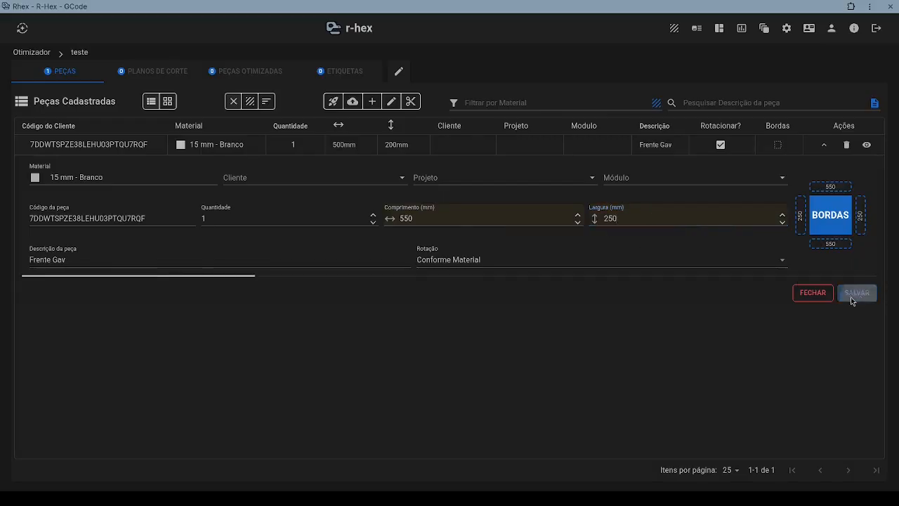
click(809, 293)
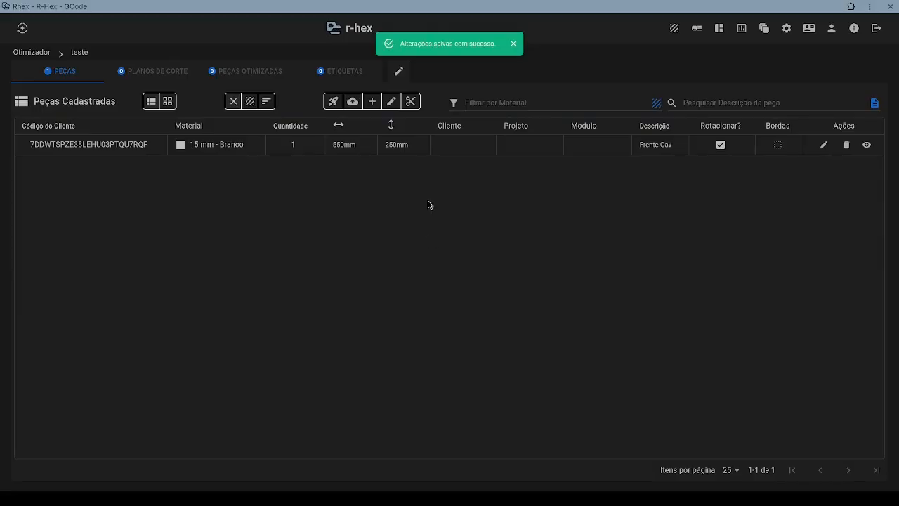
Open the Frente Gav part in the drawing editor and delete its Corte_45 line.
click(168, 101)
click(125, 201)
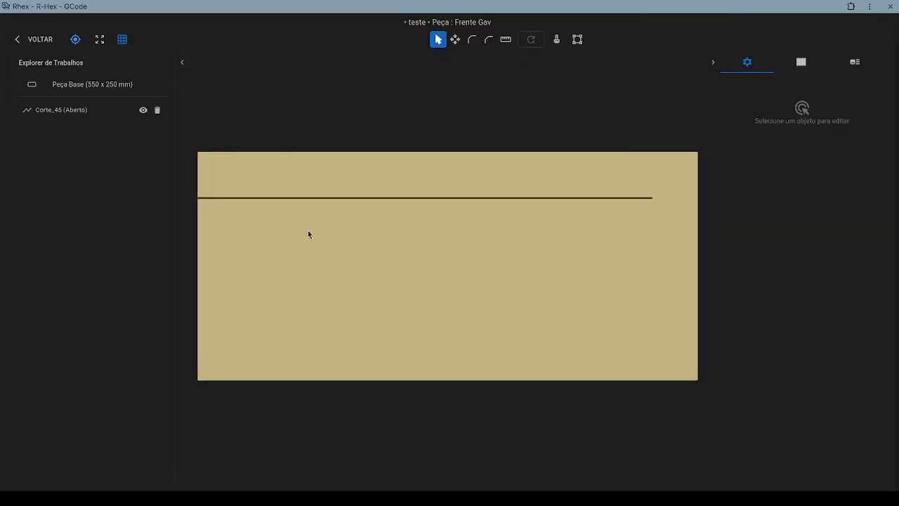
click(298, 201)
click(209, 203)
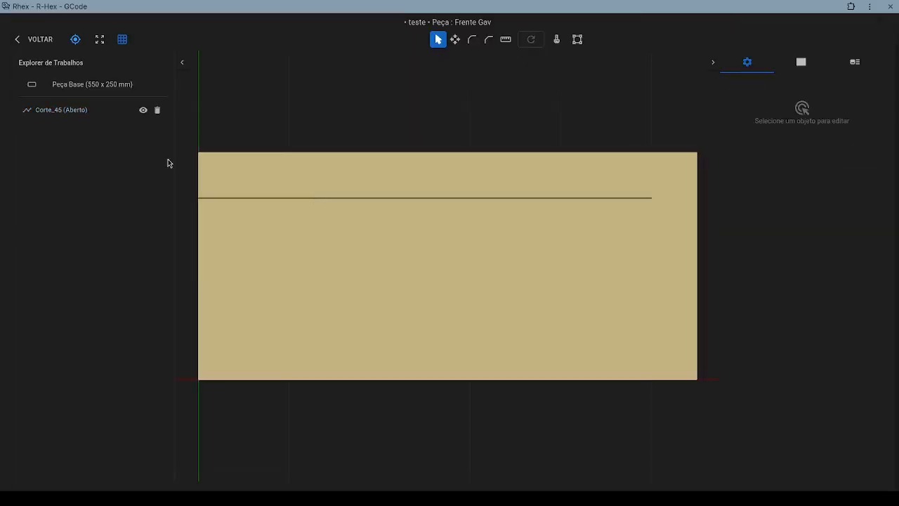
click(157, 110)
click(523, 278)
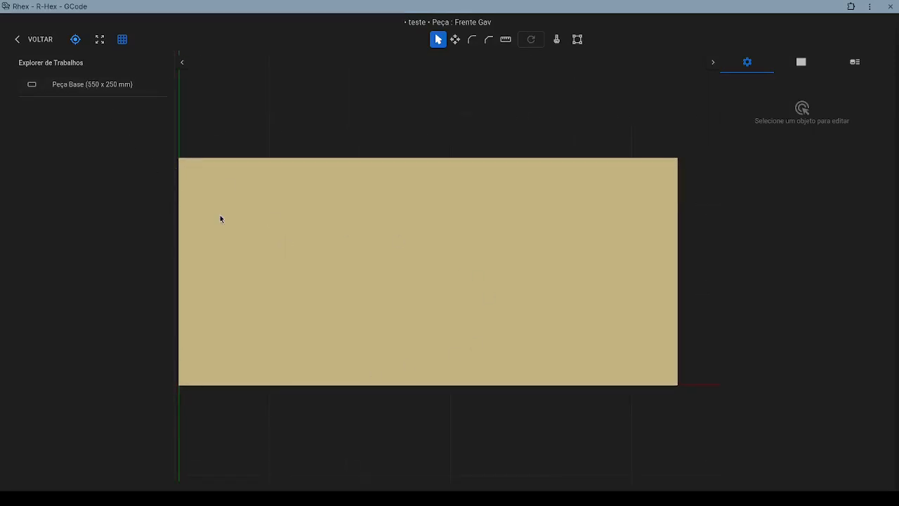
Add a Desbaste pocket to the part, 500 mm wide and 200 mm high, passing through the material.
scroll(295, 232, down, 1)
scroll(372, 246, up, 1)
scroll(215, 227, down, 1)
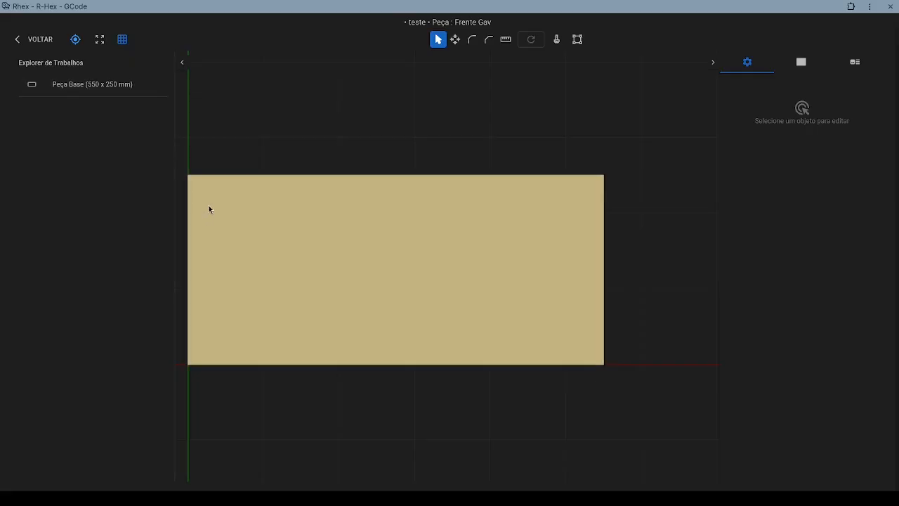
click(557, 39)
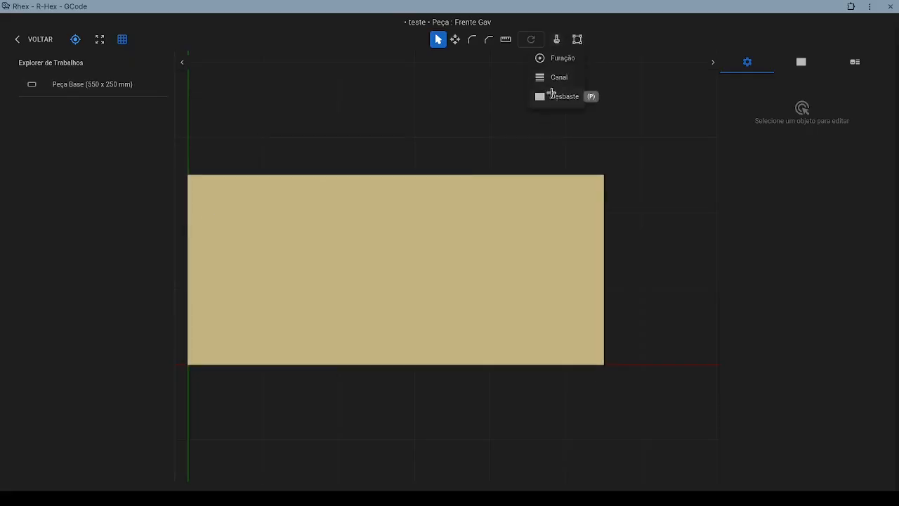
click(554, 95)
click(300, 273)
click(745, 276)
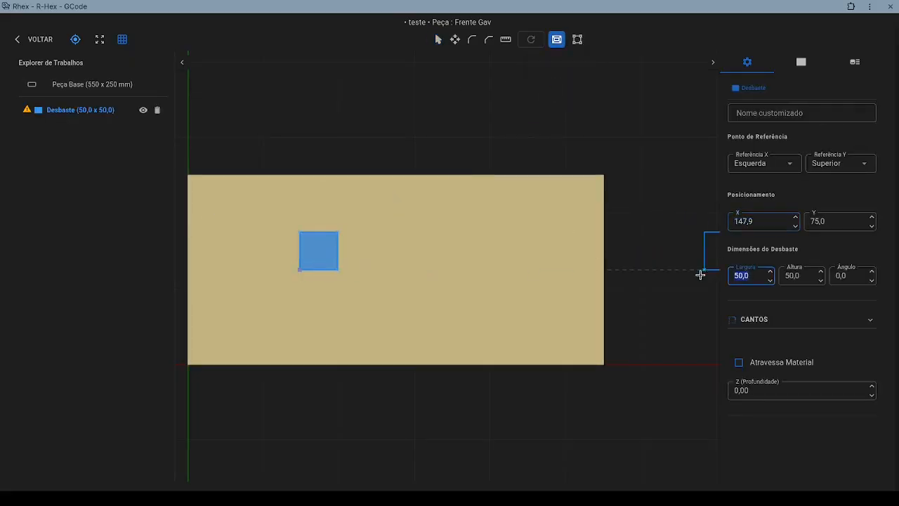
text(500)
key(Tab)
text(20)
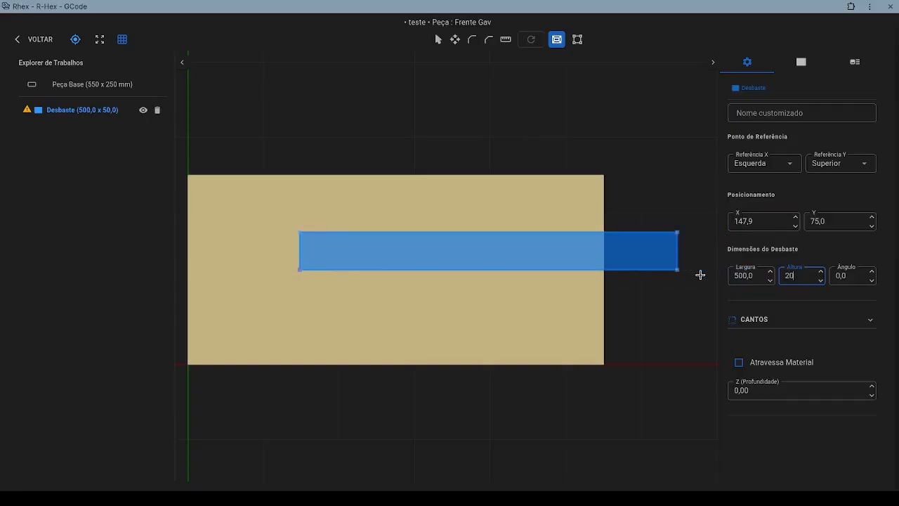
click(738, 362)
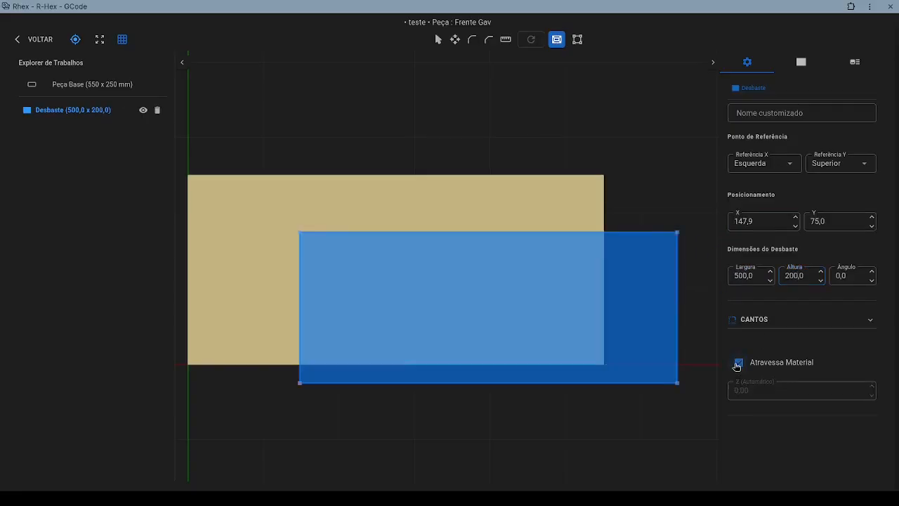
key(Escape)
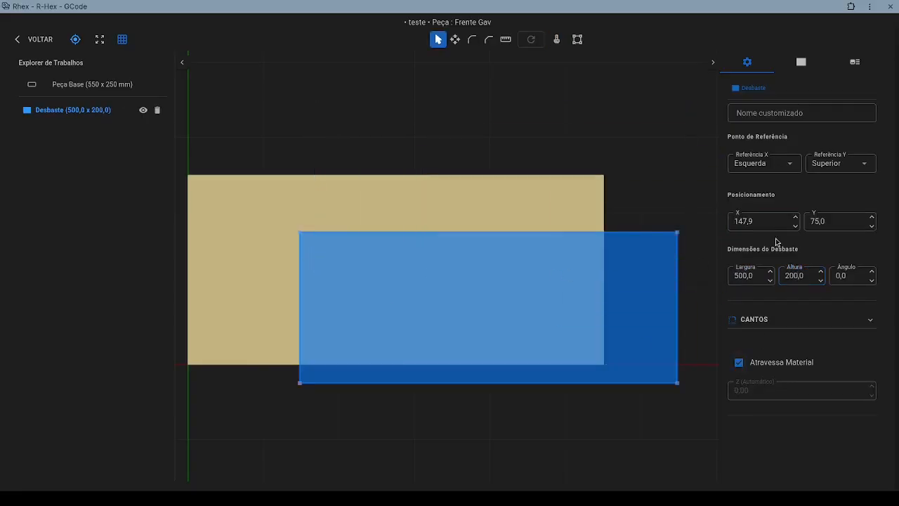
Position the Desbaste pocket at X 25 and Y 25 mm on the part.
drag(764, 220, 719, 223)
text(25)
click(815, 222)
text(5)
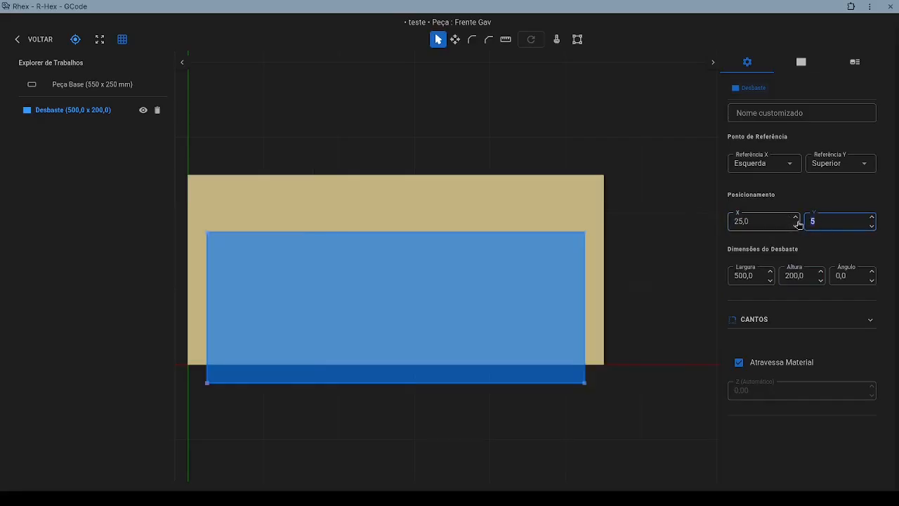
text(25)
click(808, 243)
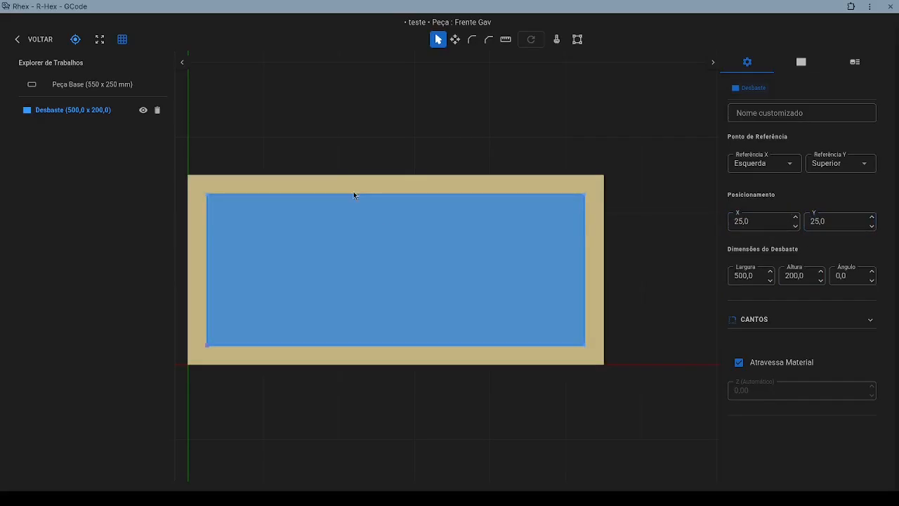
click(335, 195)
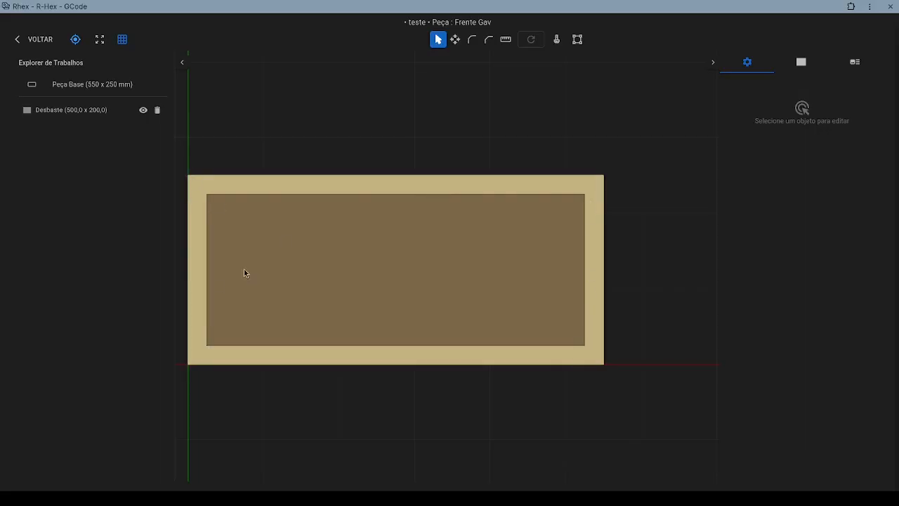
Draw a 500 mm line along the pocket's upper edge, from corner to corner, and name it Corte_45.
click(577, 40)
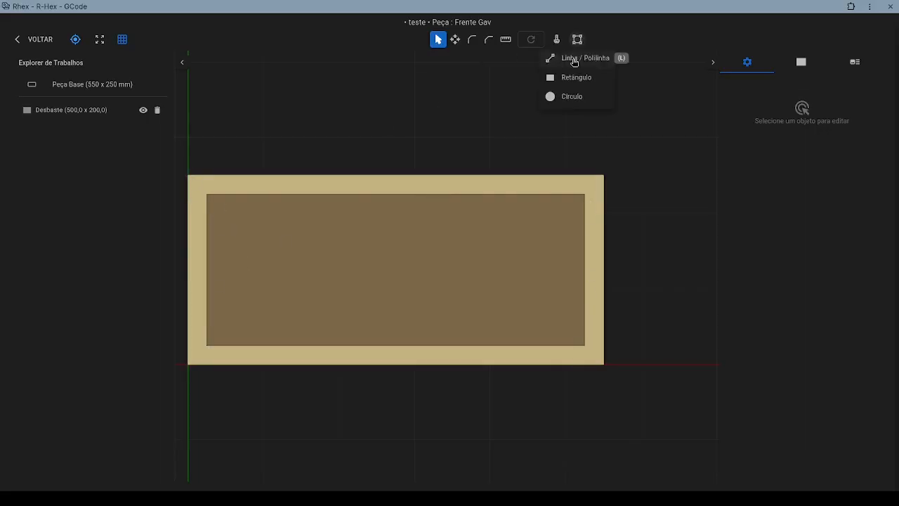
click(570, 58)
click(206, 195)
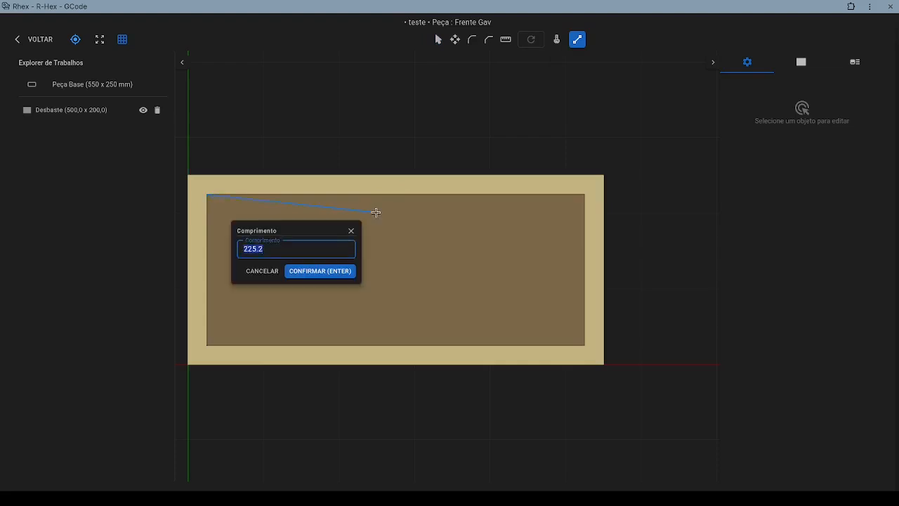
key(Return)
key(Escape)
click(748, 113)
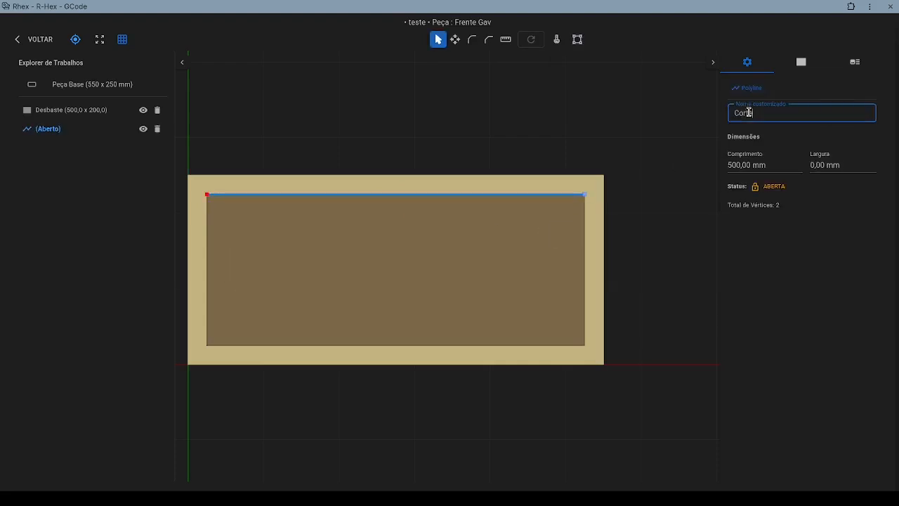
click(768, 254)
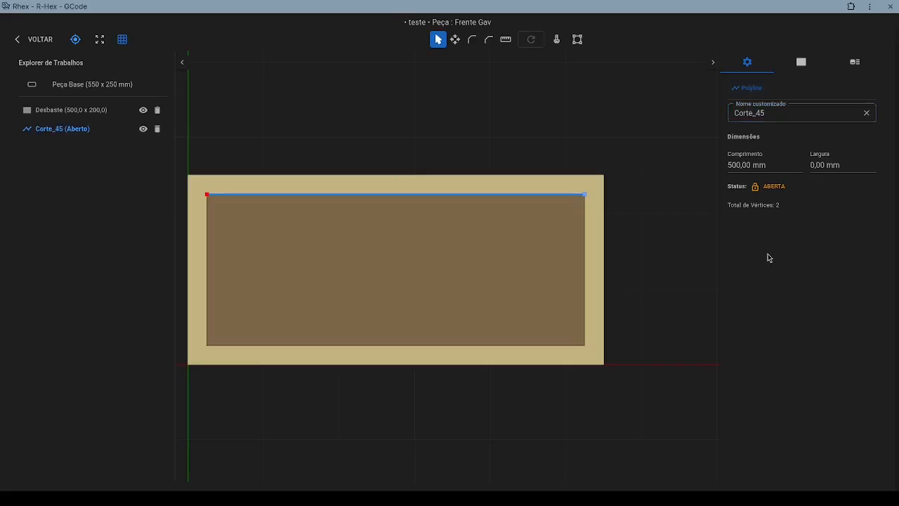
click(325, 150)
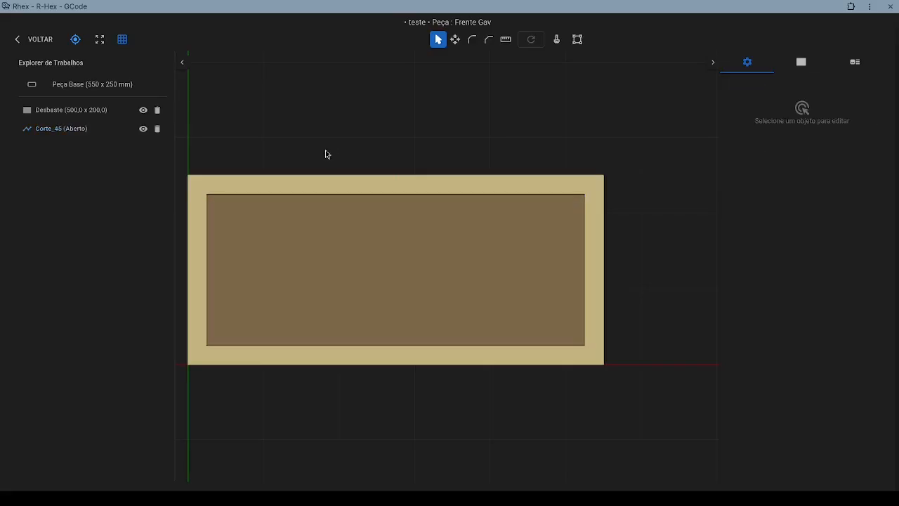
Return to the registered parts and optimize them for Router A with the use of leftovers turned off.
click(43, 44)
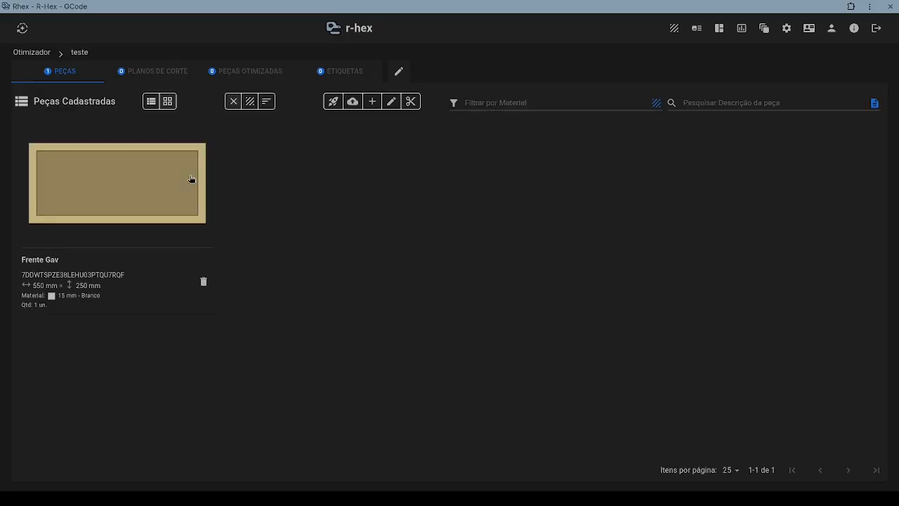
click(333, 103)
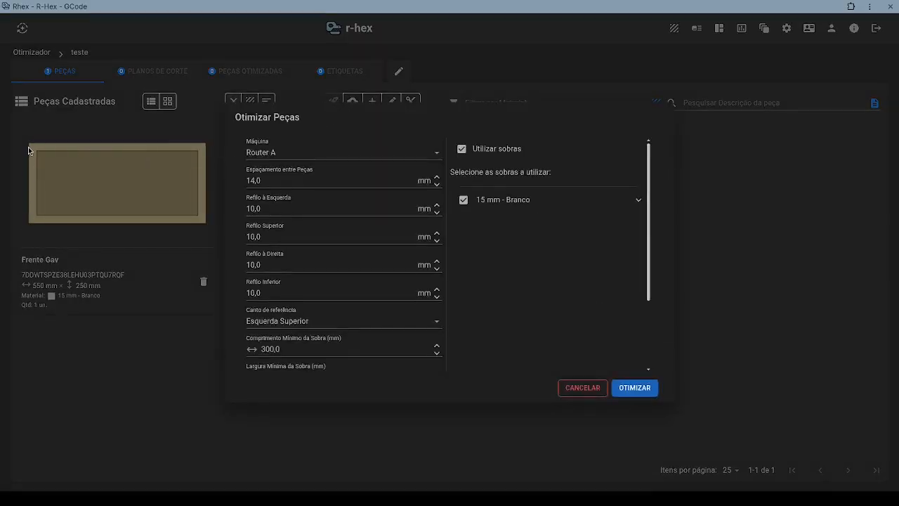
key(Tab)
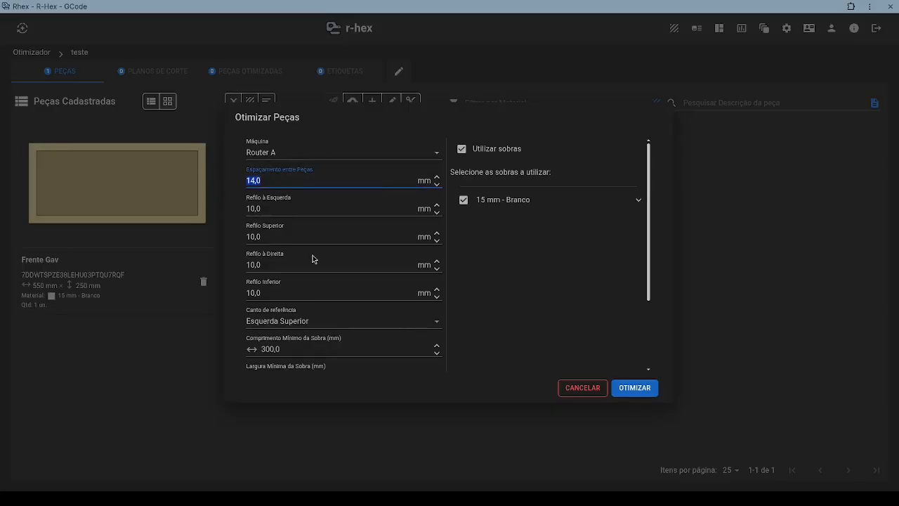
click(490, 148)
click(634, 386)
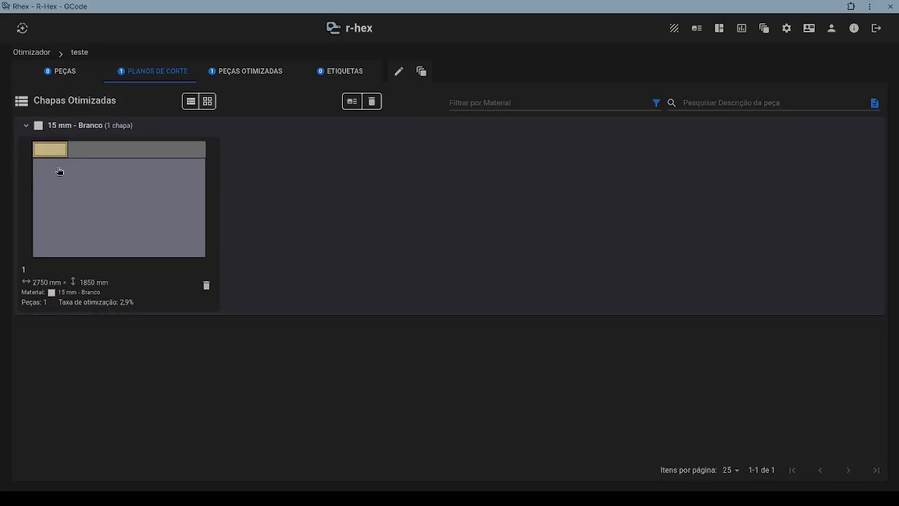
Check the part's placement on optimized sheet 1 and finalize the batch.
click(67, 164)
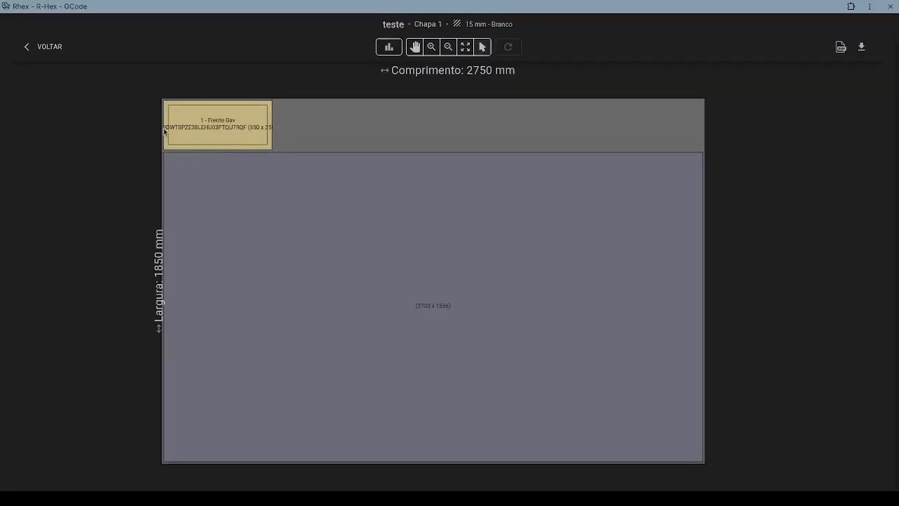
click(47, 47)
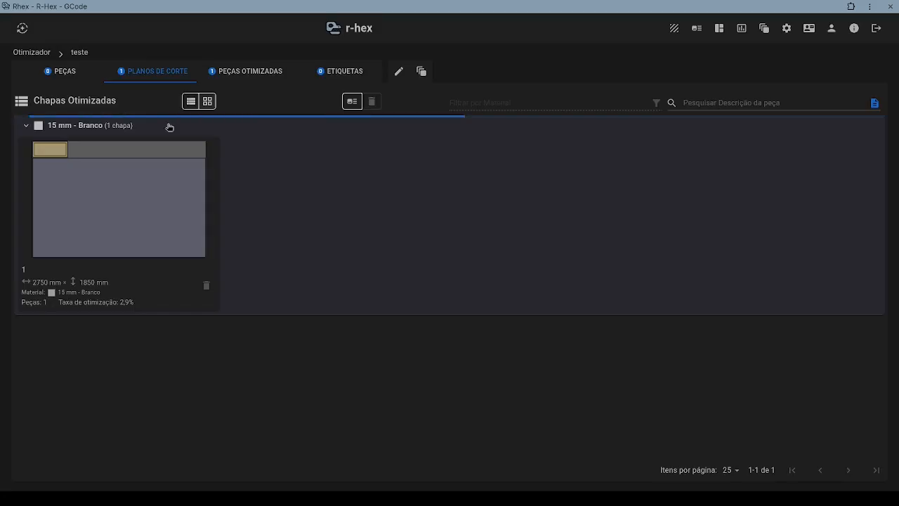
click(420, 71)
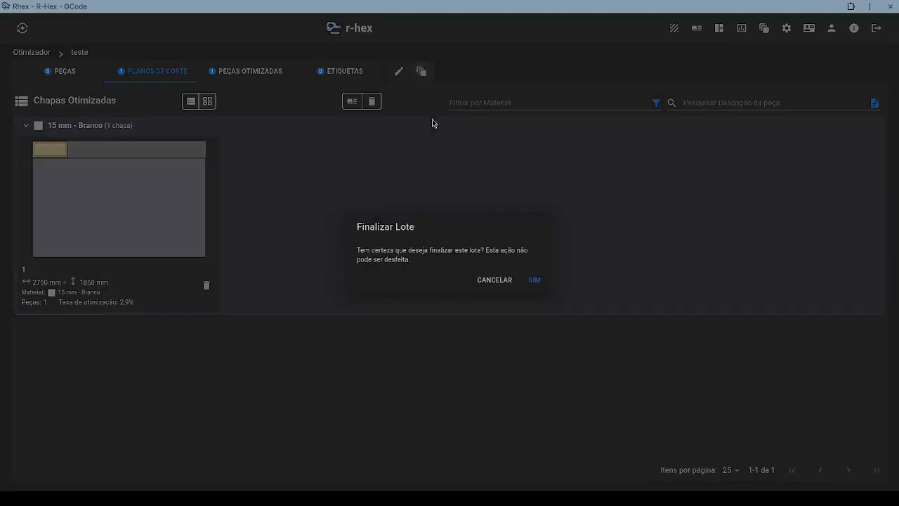
click(539, 281)
Configure layer CANAL_W200_P0_FILLINSIDE as Fresagem that crosses the material on the Z axis, using tool 16 - Fresa 6mm - Canal.
scroll(14, 125, up, 3)
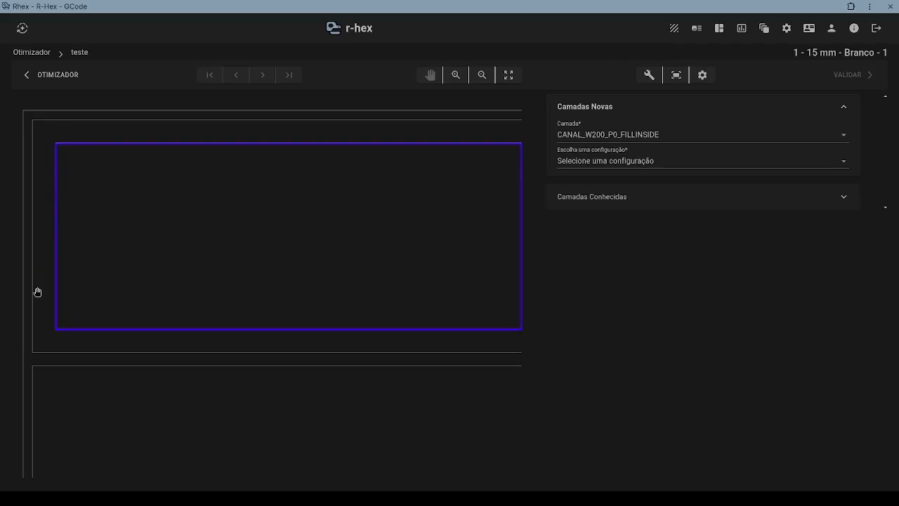
click(603, 161)
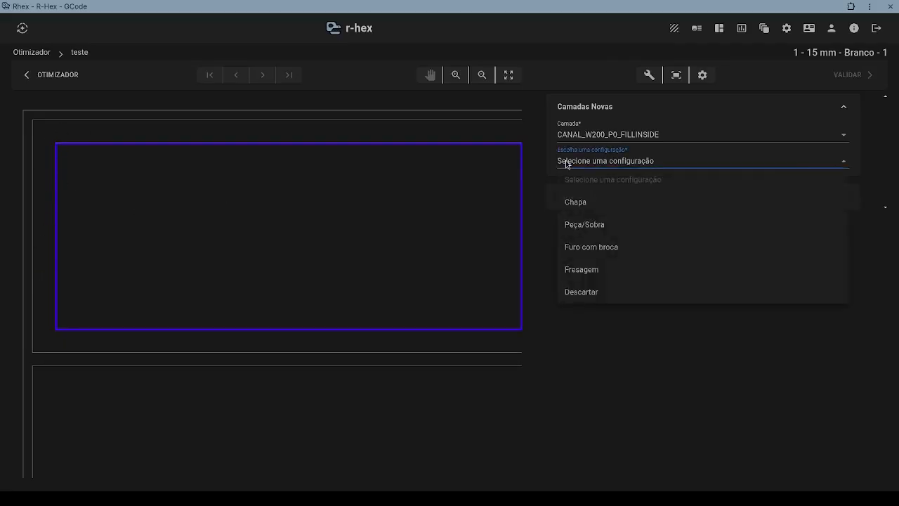
click(592, 267)
click(582, 207)
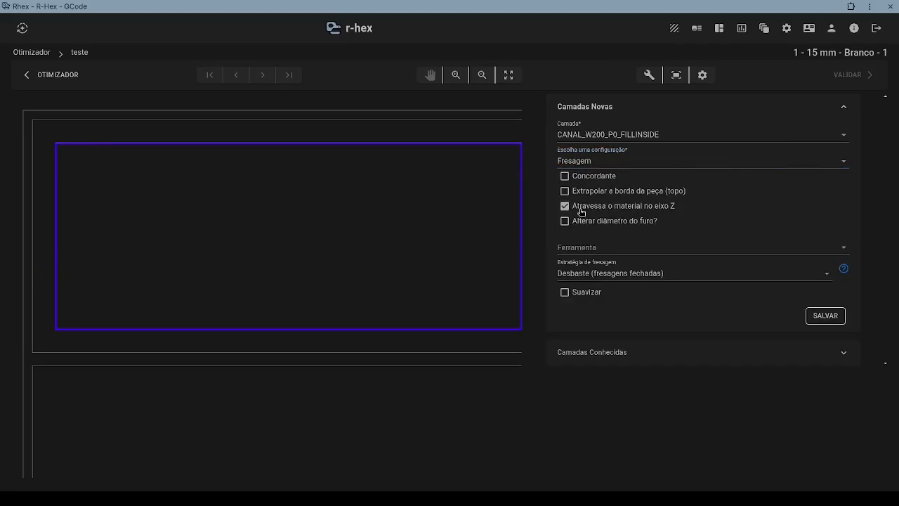
click(604, 246)
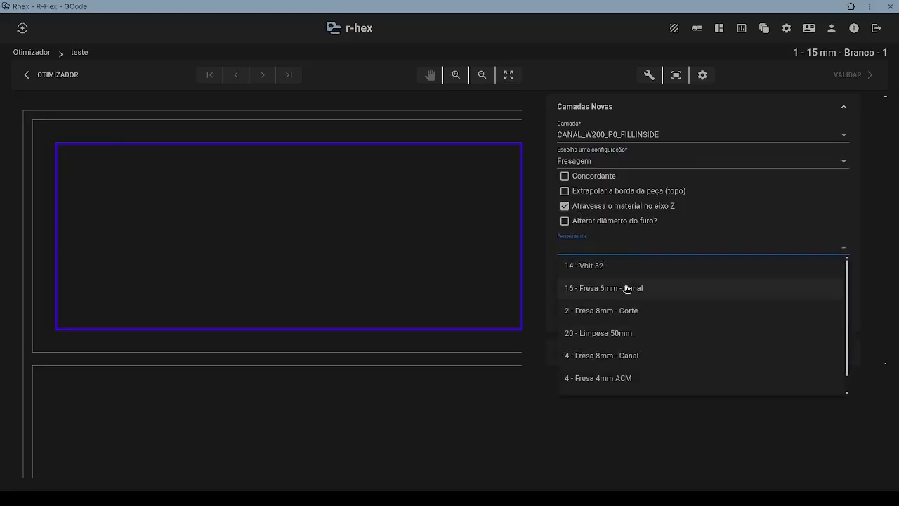
click(628, 289)
Set the layer's milling strategy to Por fora (fresagens fechadas) and save the configuration.
click(608, 273)
click(602, 358)
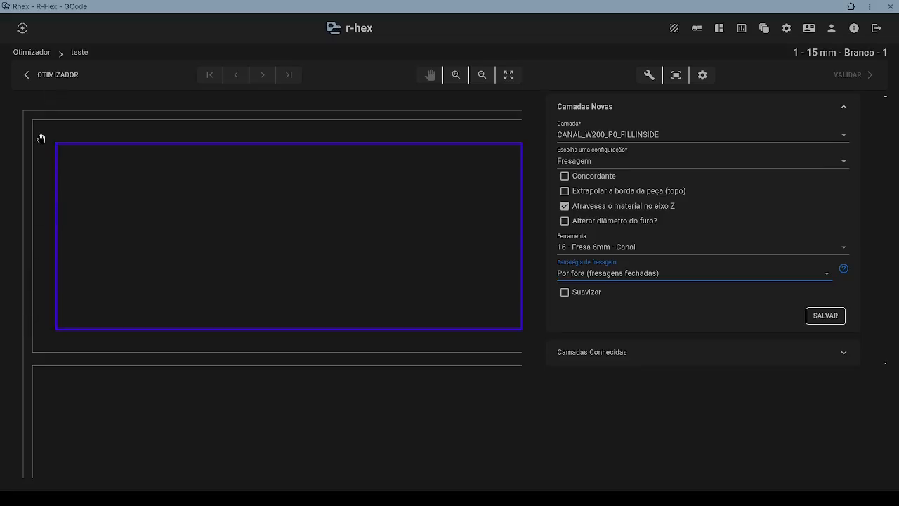
scroll(40, 209, down, 2)
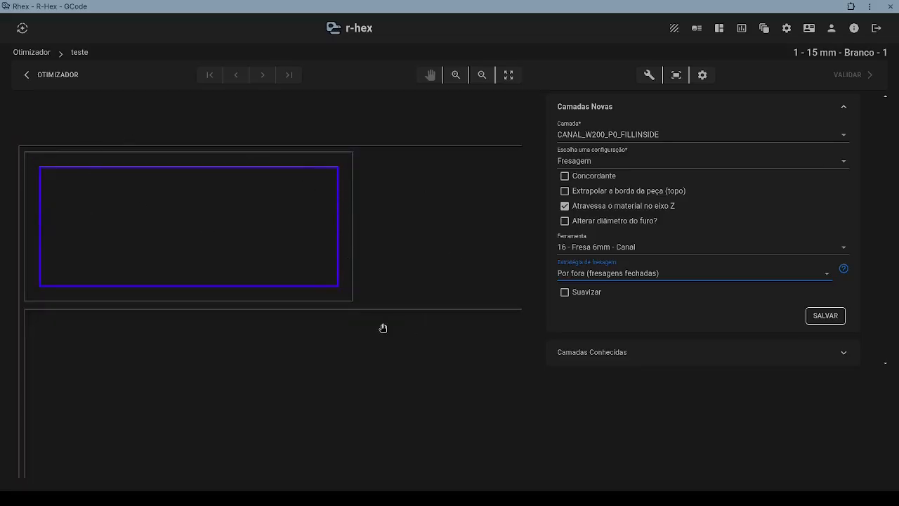
scroll(46, 189, up, 2)
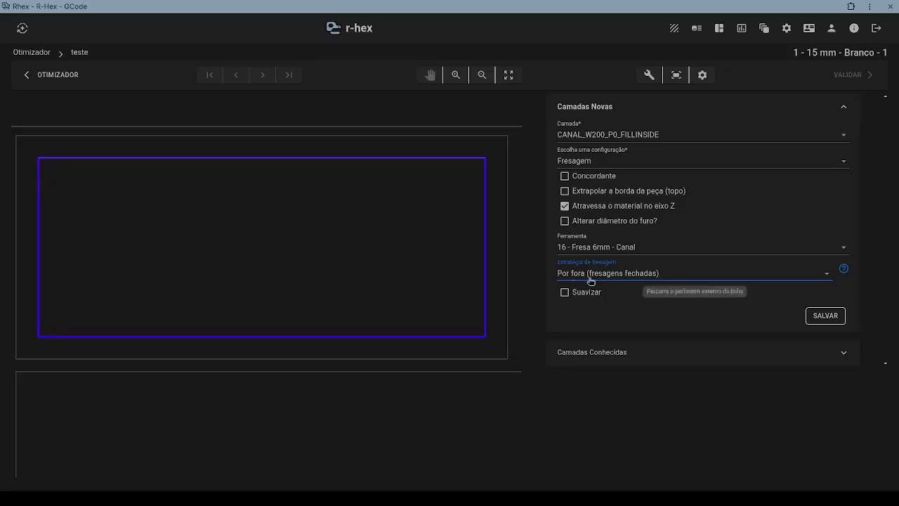
mouse_move(844, 268)
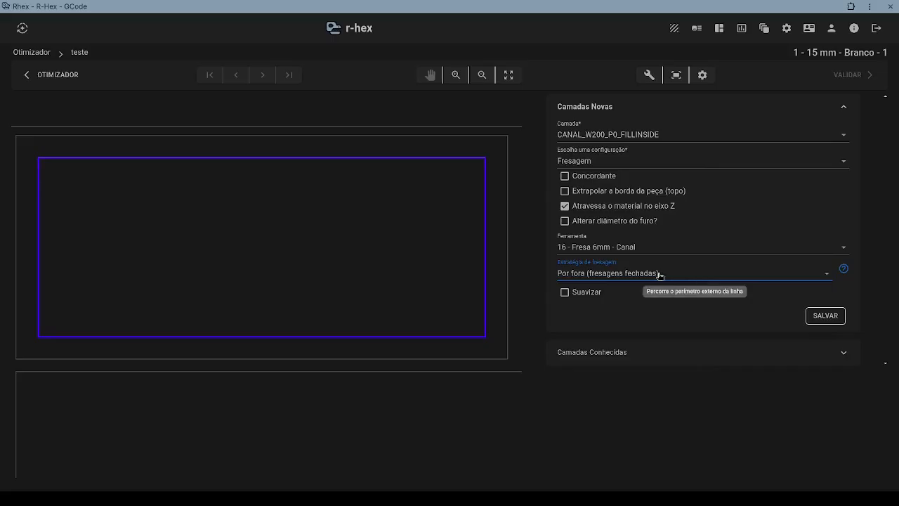
click(822, 317)
Validate the configured layers and open the 15 mm Branco sheet to examine the perimeter and CORTE_45 milling paths.
click(847, 75)
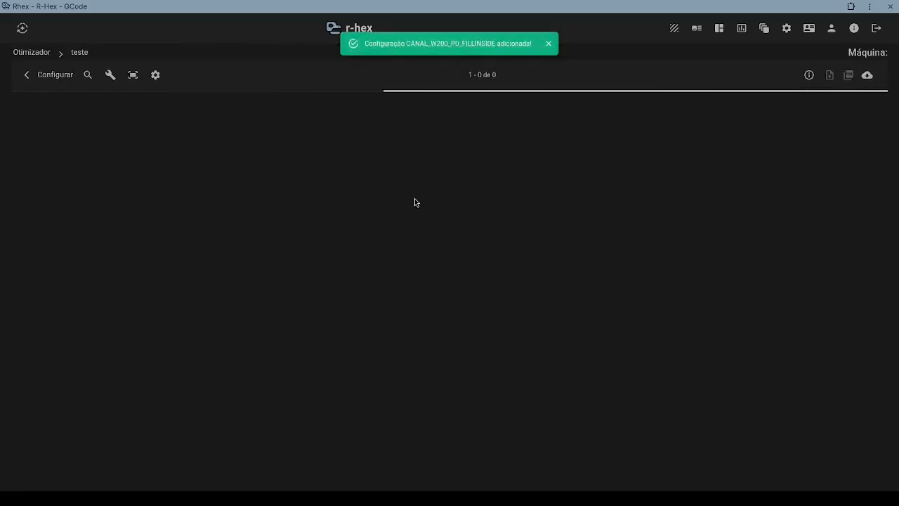
click(203, 206)
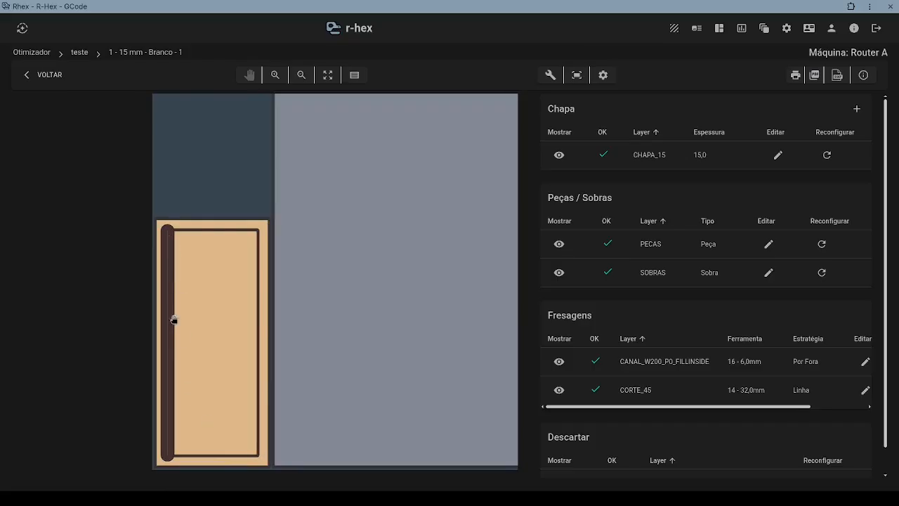
scroll(272, 226, up, 5)
scroll(272, 226, down, 5)
scroll(234, 445, up, 3)
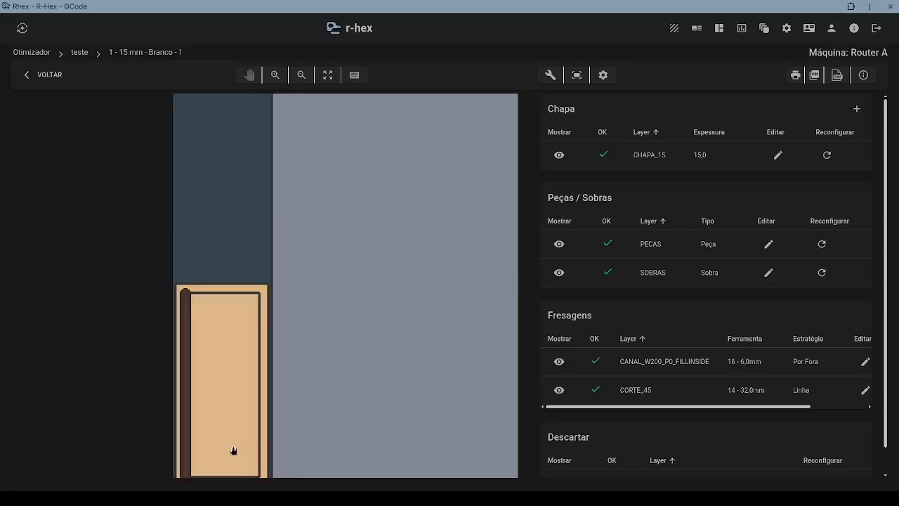
scroll(227, 337, down, 2)
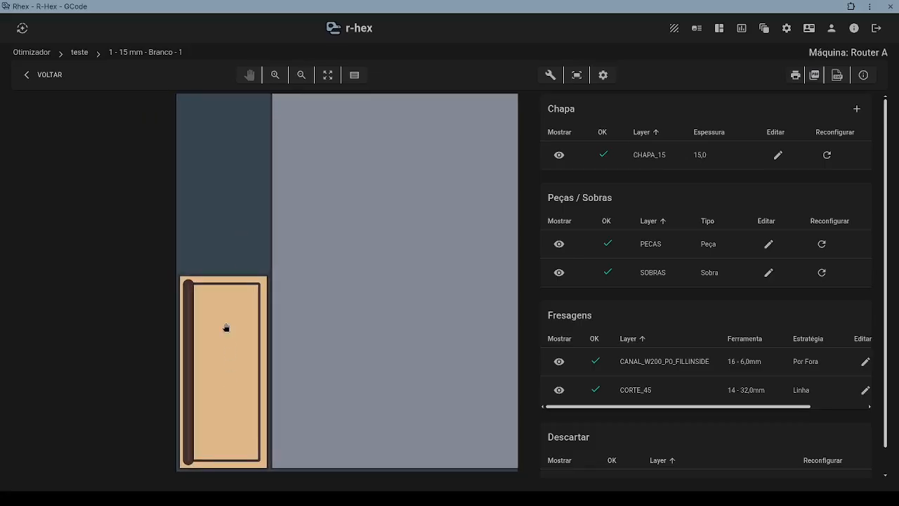
scroll(227, 328, down, 1)
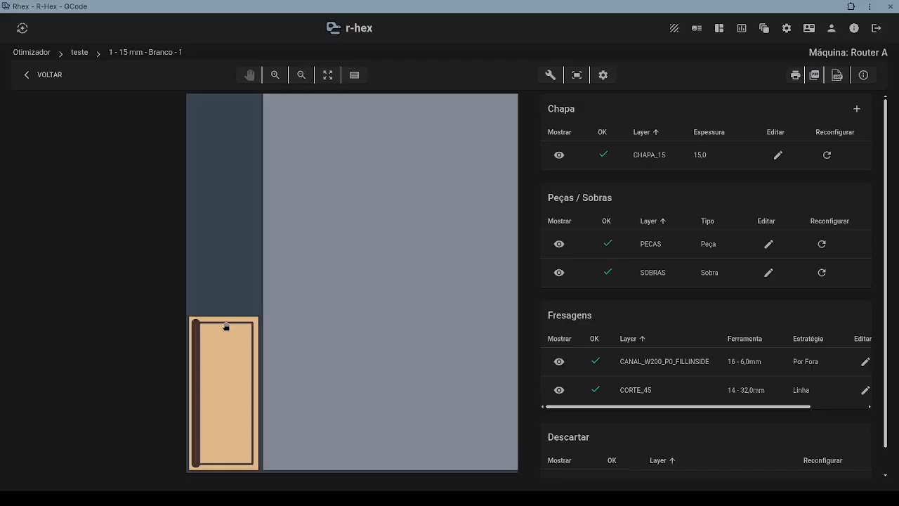